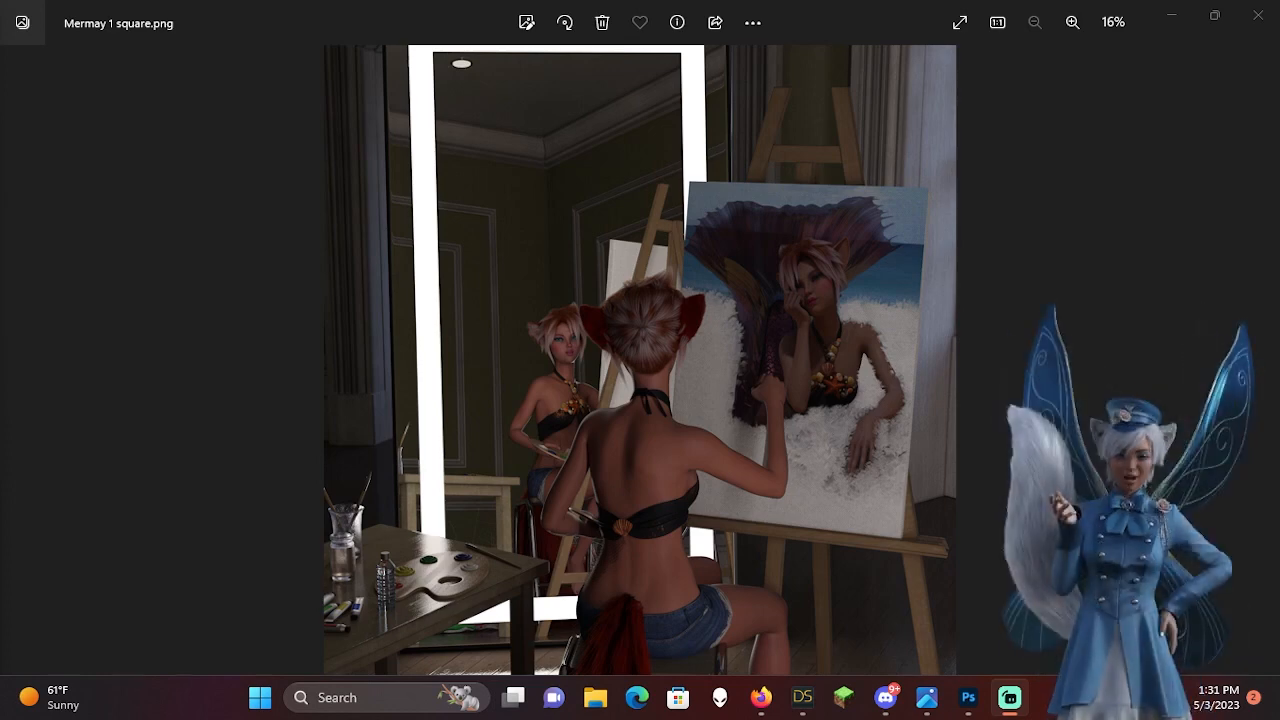
# Apply the Z AM Half Painted Woman material from the Z Artist's Muse product to the selected easel
pyautogui.click(1172, 15)
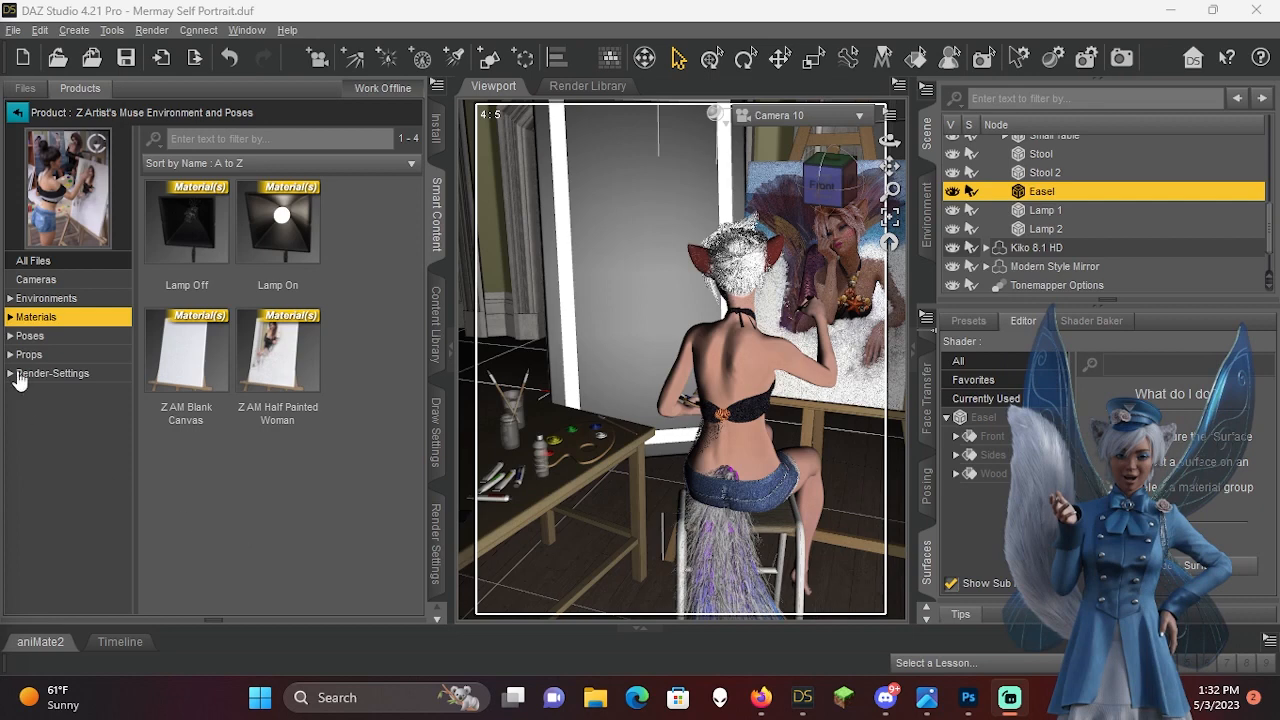
pyautogui.click(40, 298)
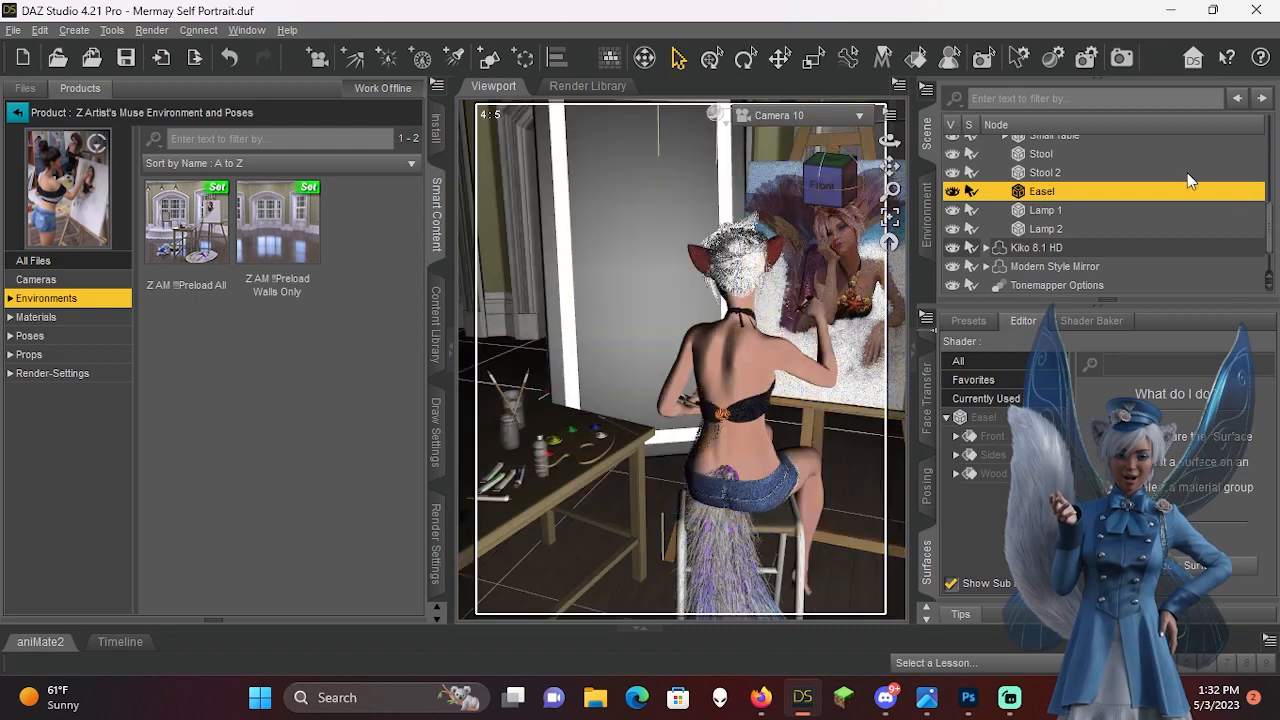
pyautogui.click(50, 317)
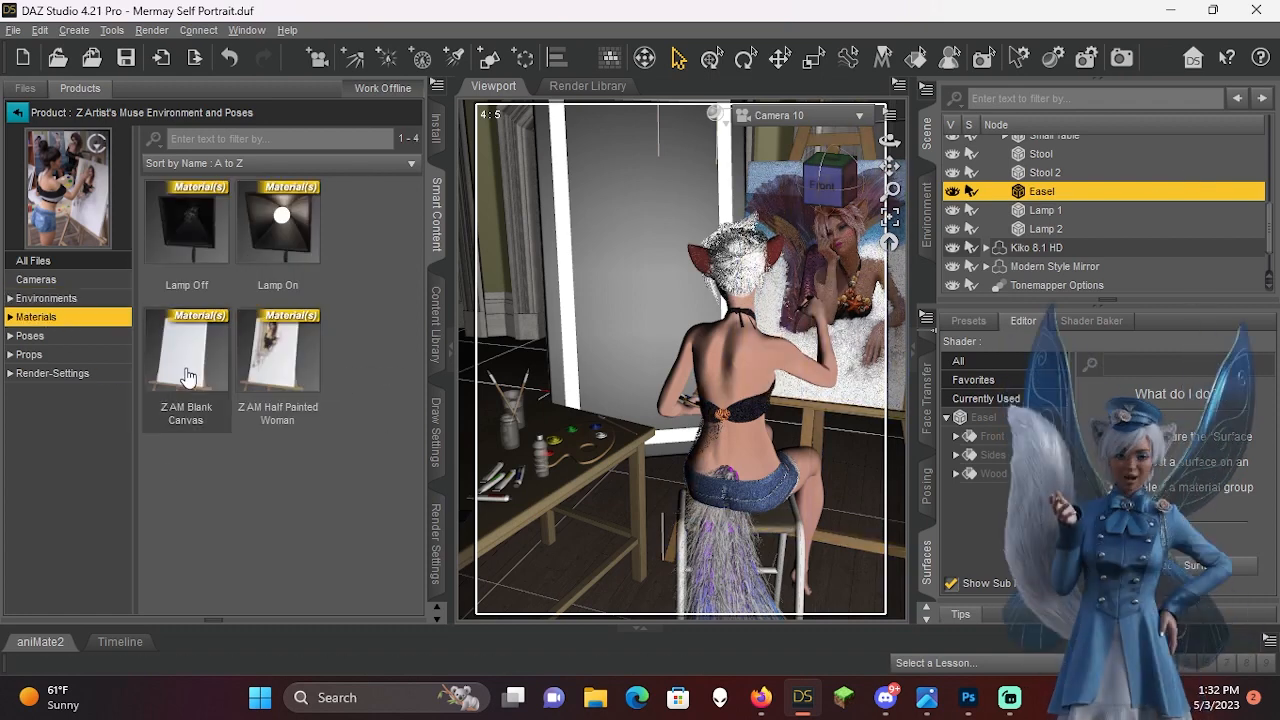
pyautogui.click(297, 360)
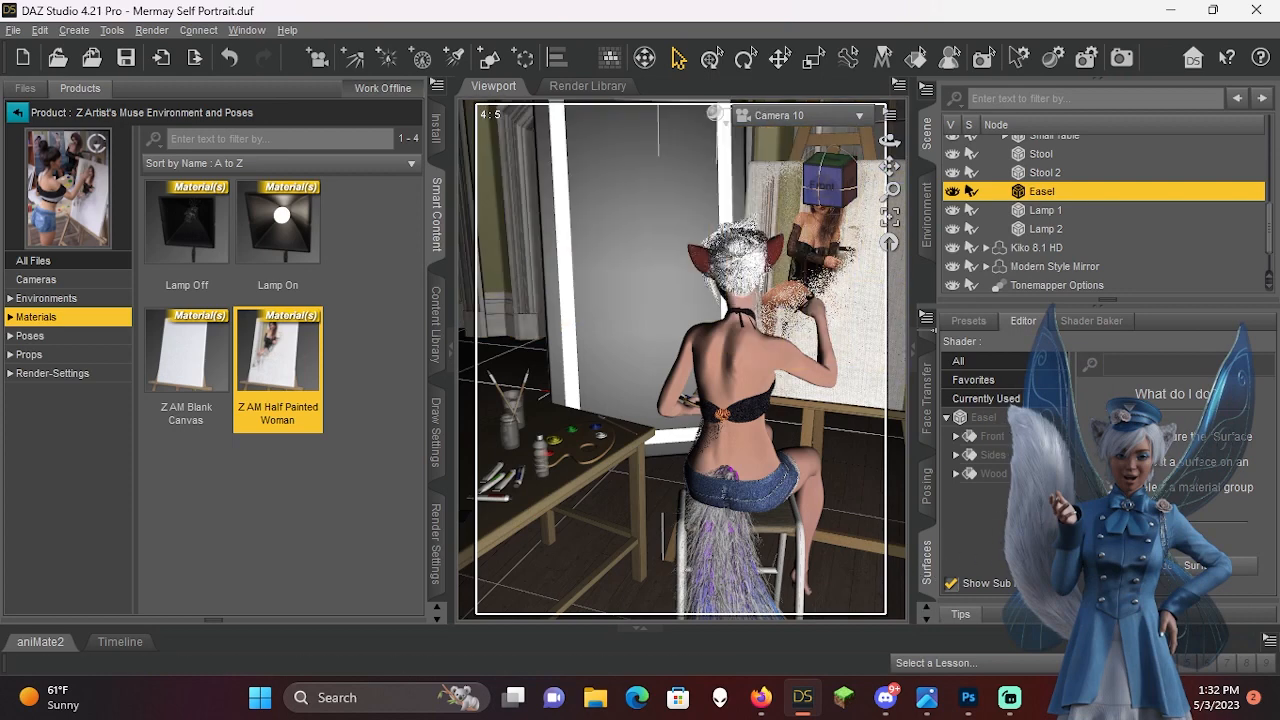
# Locate the Main Canvas texture among the images for the easel's Front surface and open it in Adobe Photoshop 2023, leaving the surface's image assignment as is
pyautogui.click(992, 436)
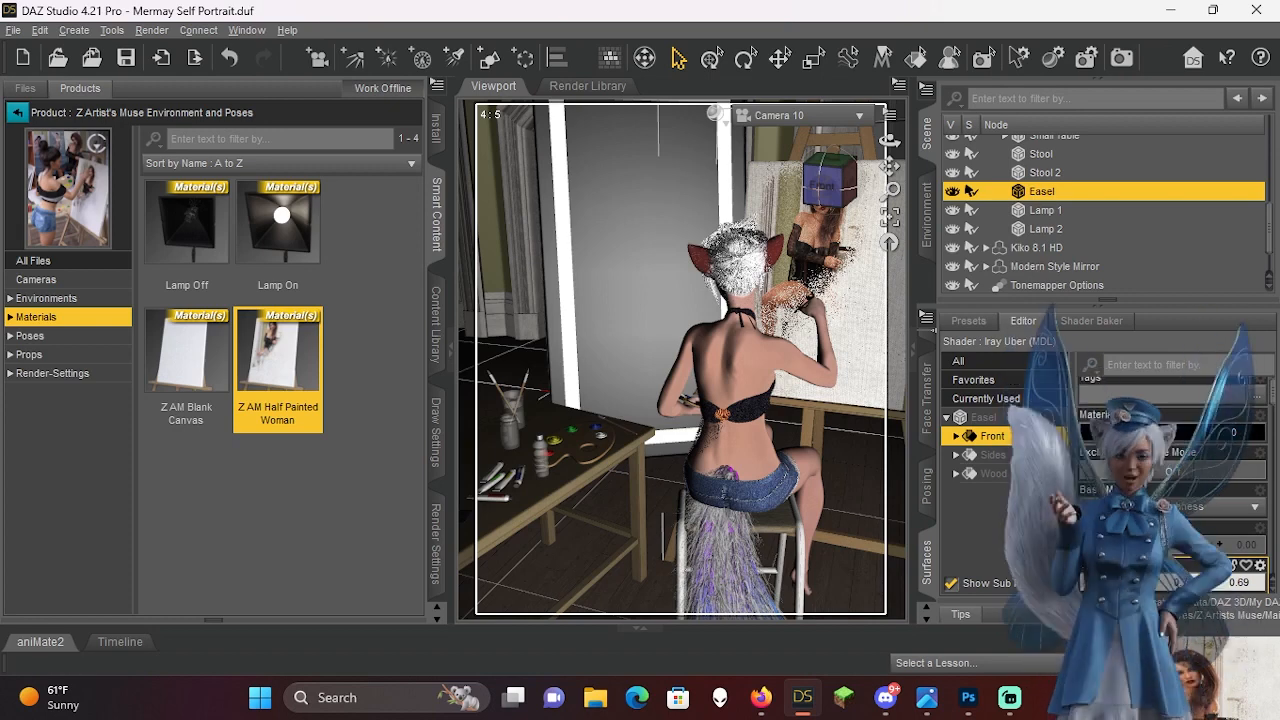
pyautogui.click(1092, 582)
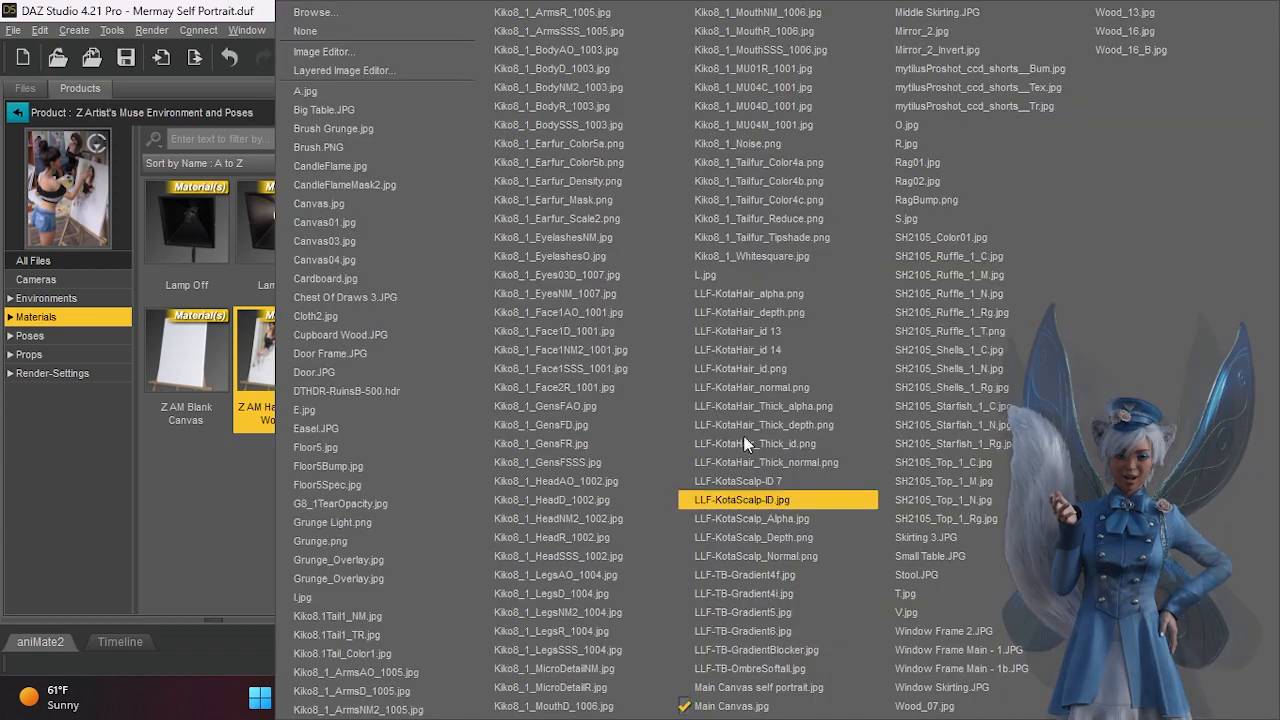
pyautogui.click(336, 14)
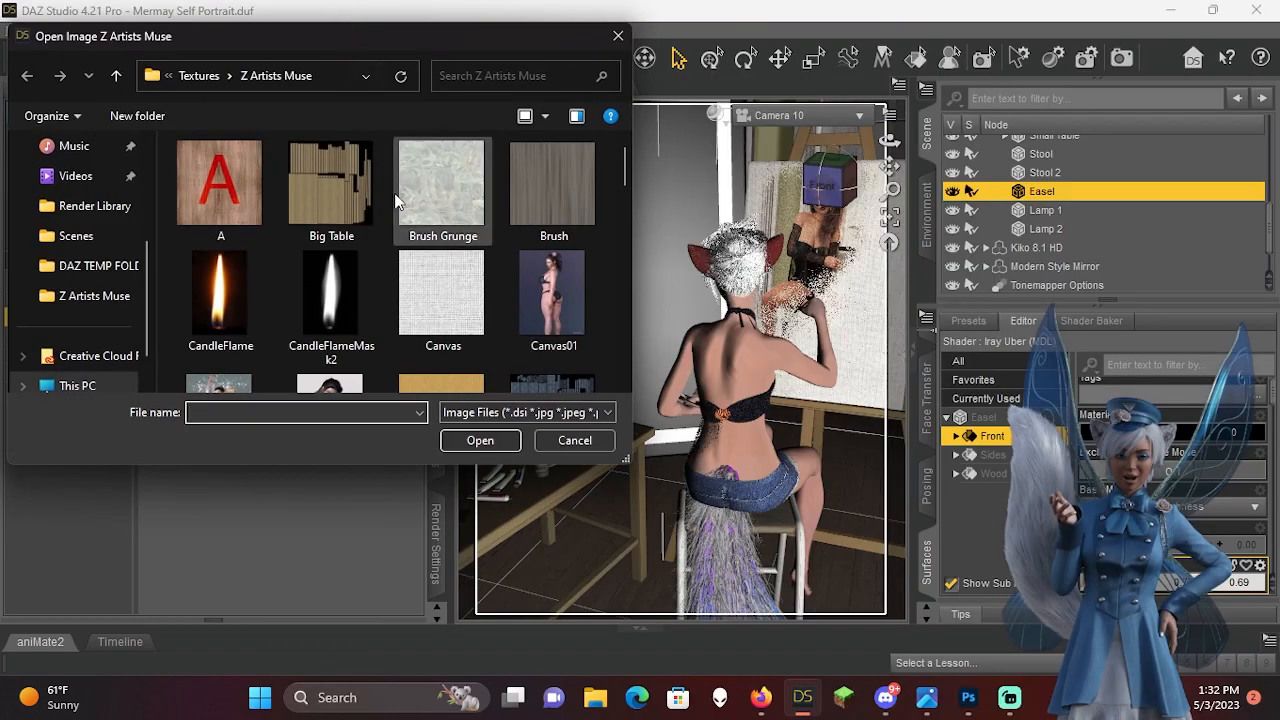
pyautogui.scroll(-2, 394, 198)
pyautogui.scroll(-3, 455, 211)
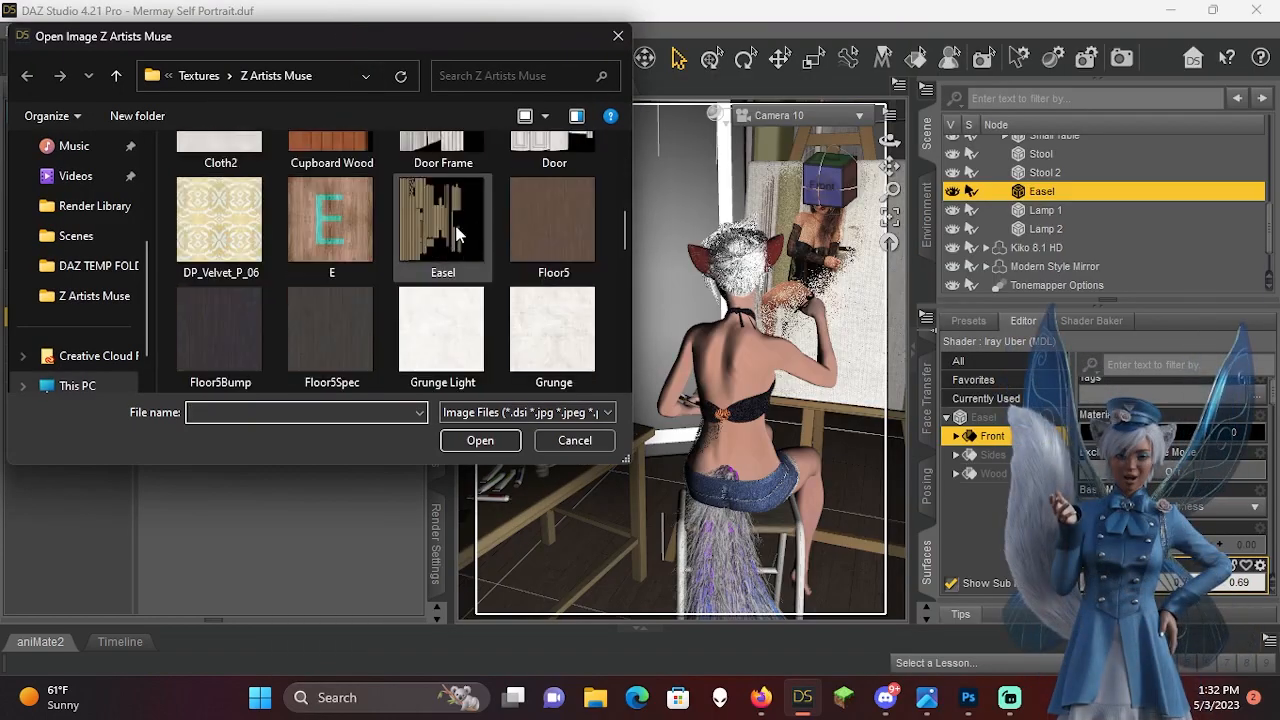
pyautogui.scroll(-1, 378, 262)
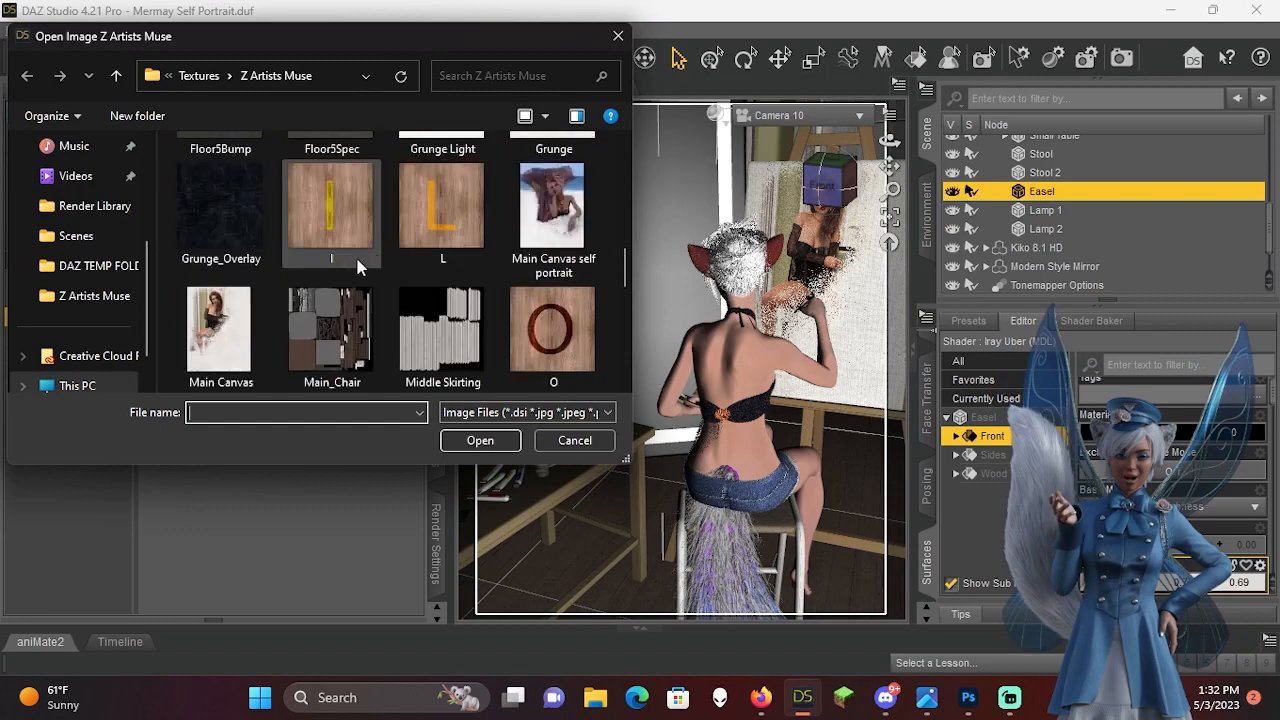
pyautogui.click(205, 332)
pyautogui.rightClick(205, 332)
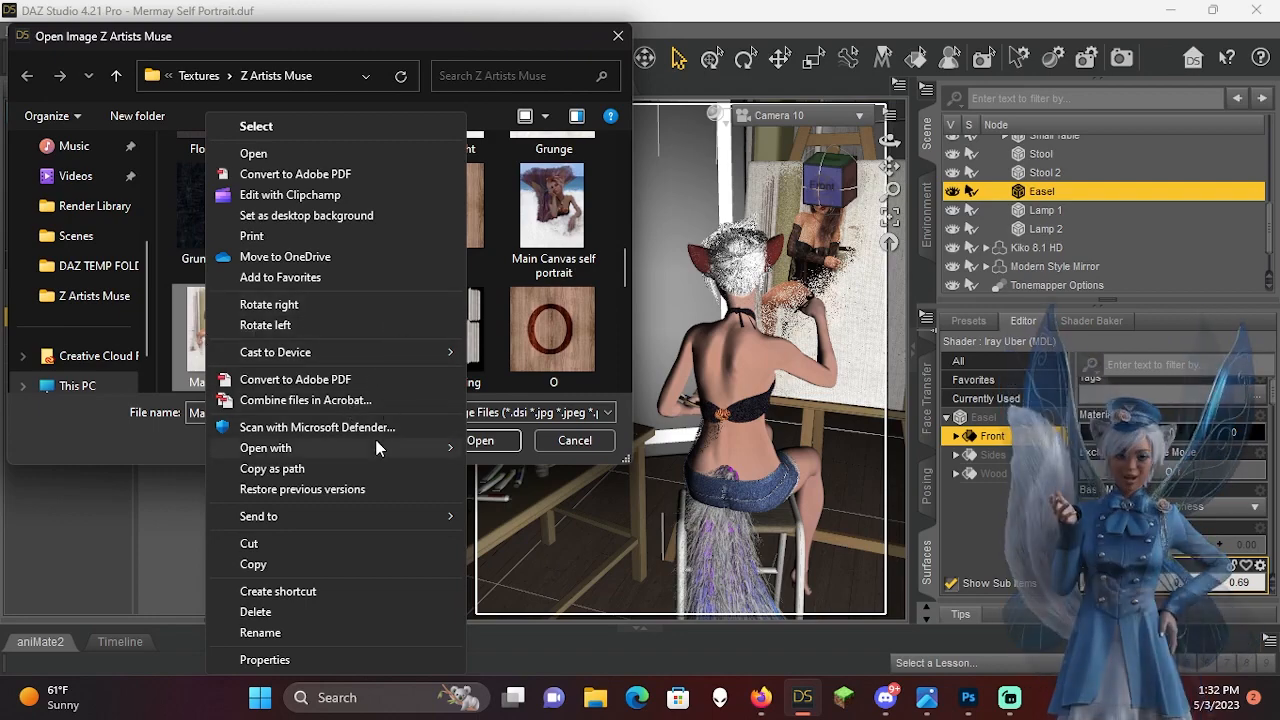
pyautogui.moveTo(378, 448)
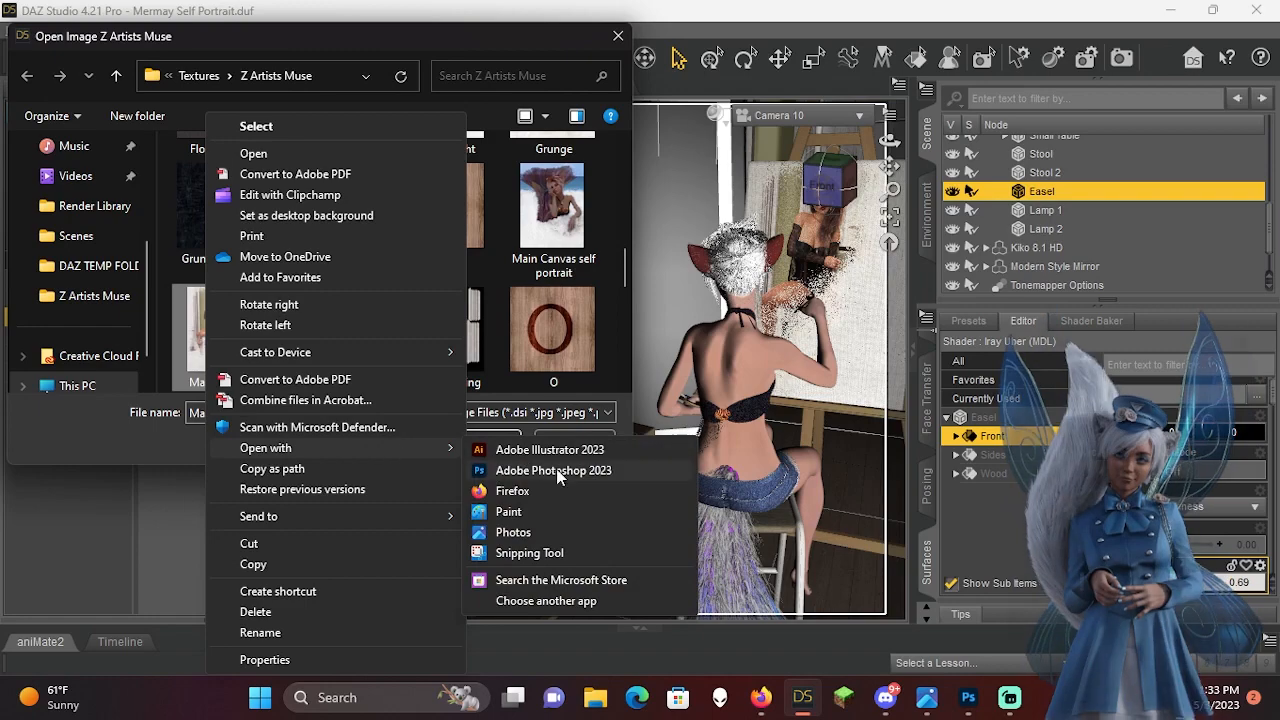
pyautogui.click(556, 470)
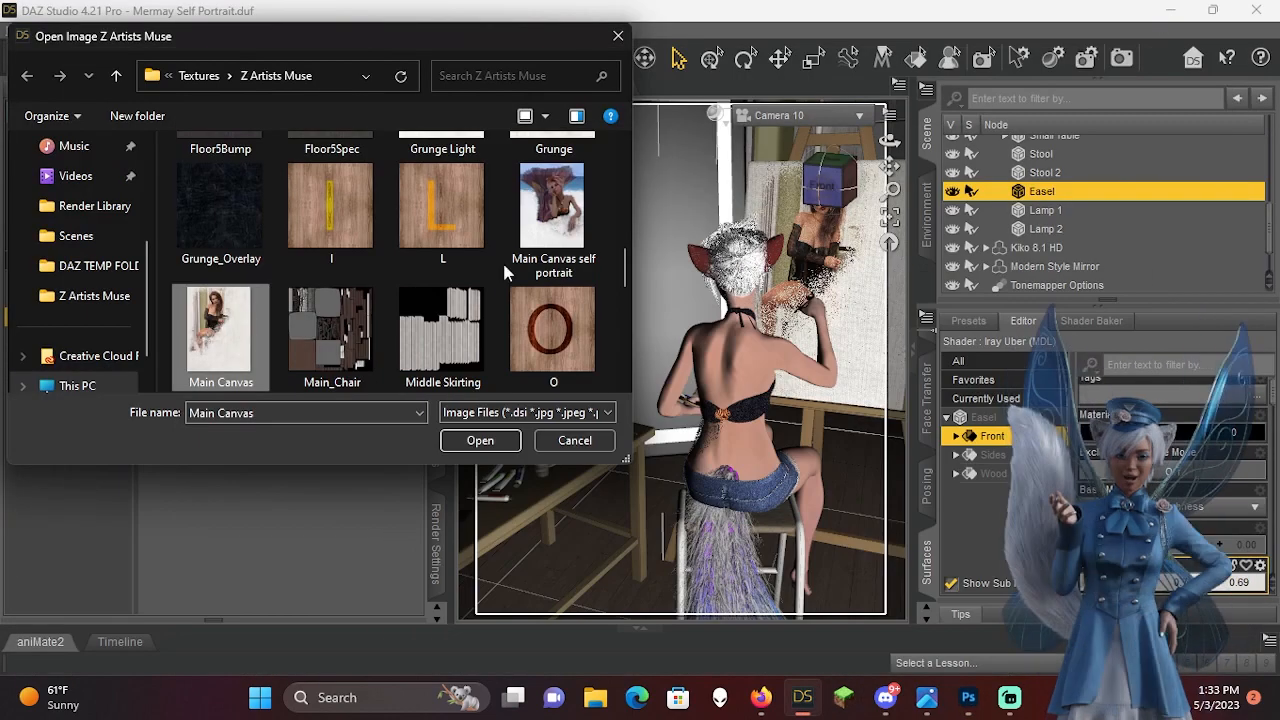
pyautogui.click(574, 440)
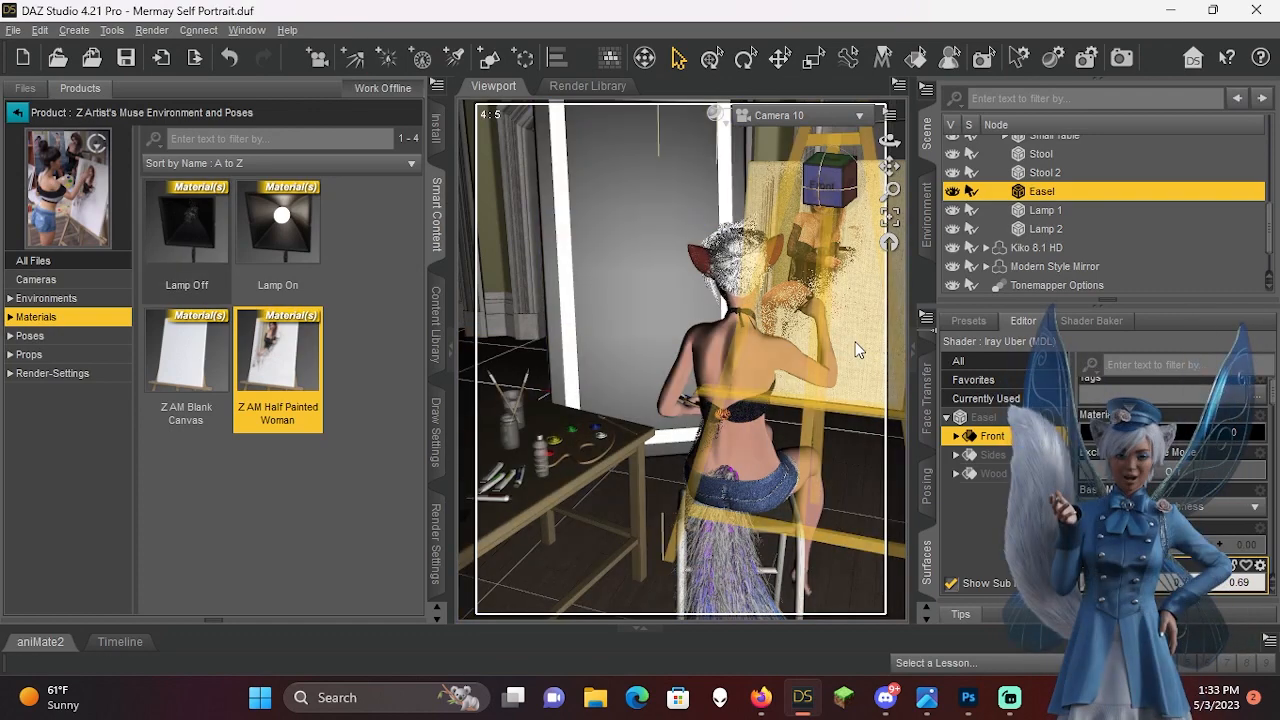
# Open the recent scene Az Mermaid.duf without saving the current scene, and preview it in NVIDIA Iray
pyautogui.click(15, 30)
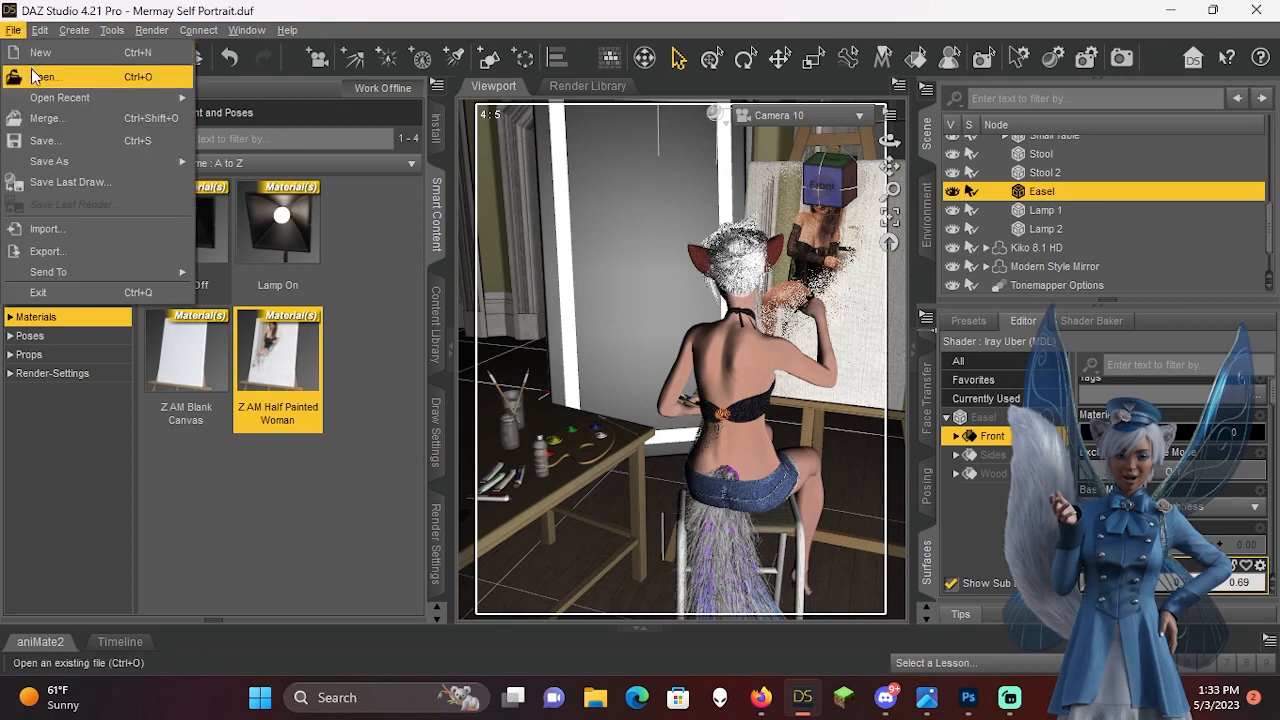
pyautogui.moveTo(55, 97)
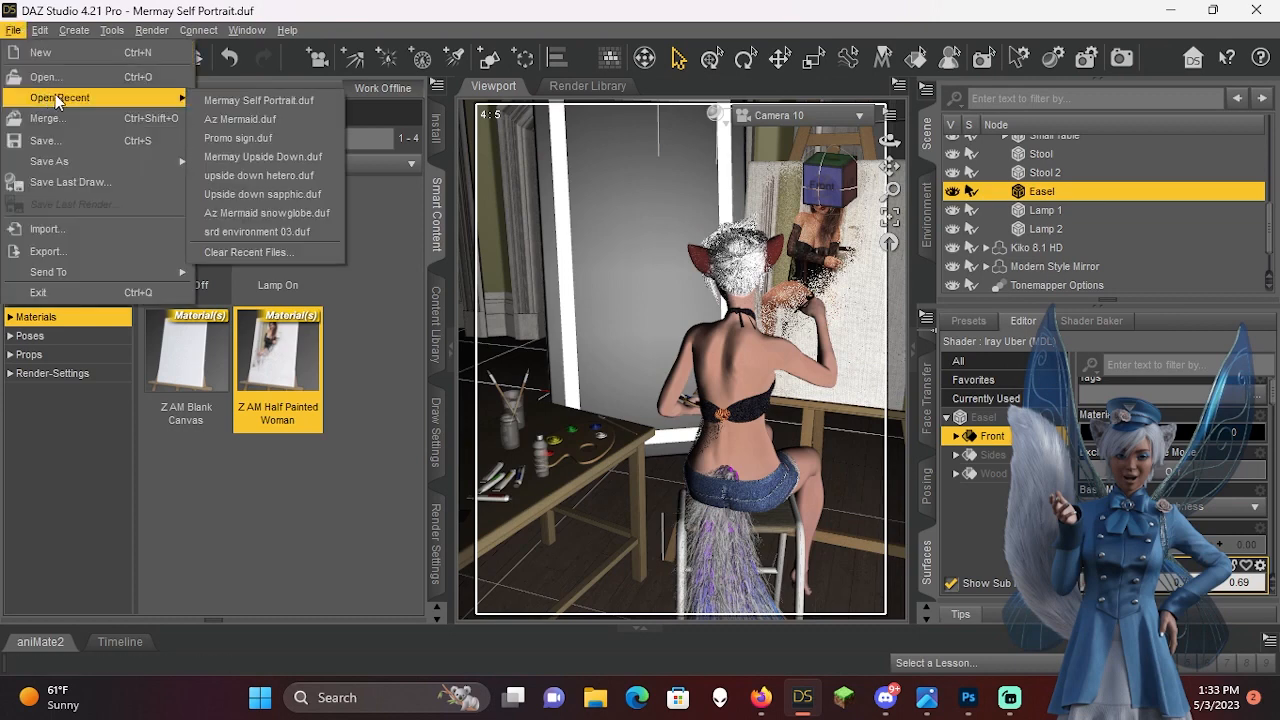
pyautogui.click(283, 118)
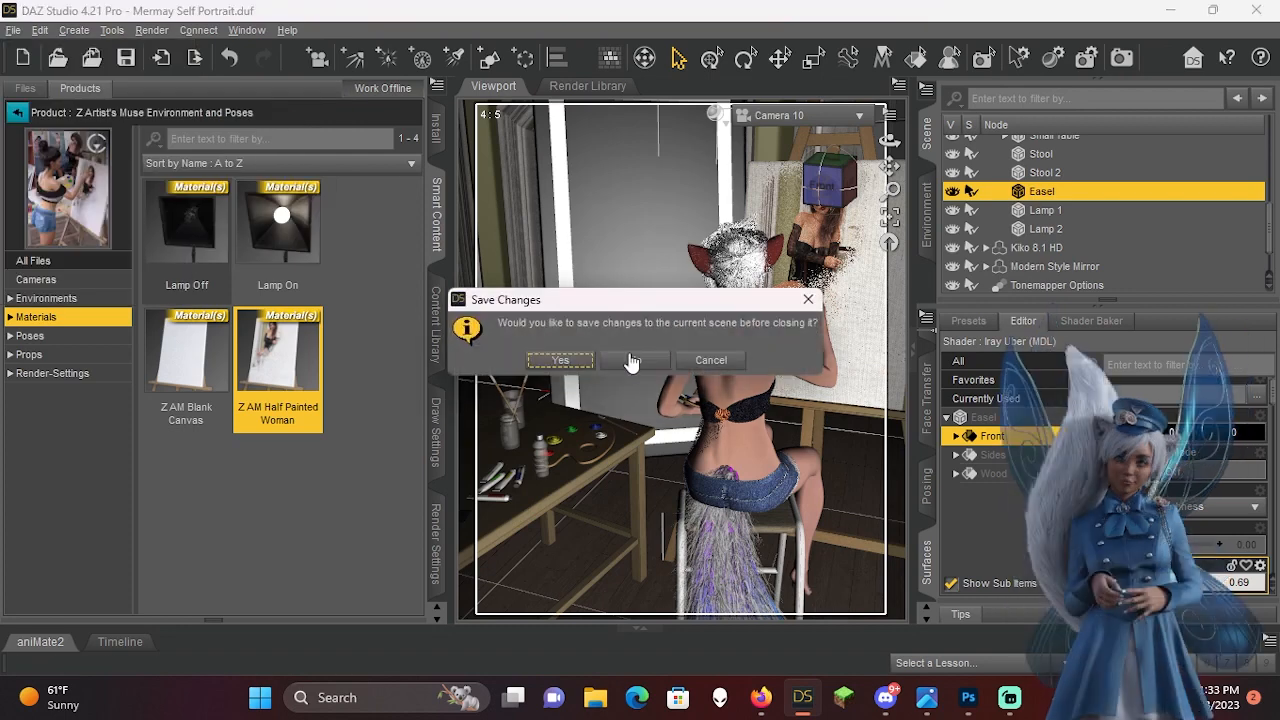
pyautogui.click(632, 361)
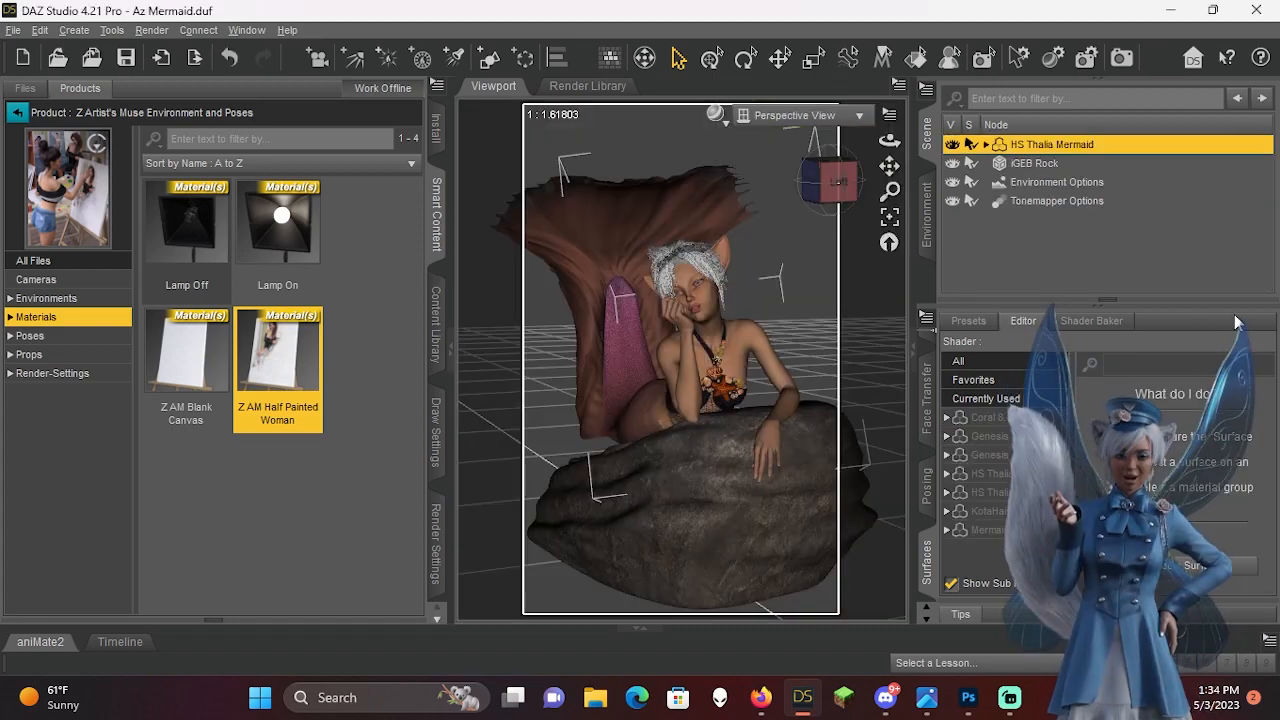
pyautogui.click(724, 121)
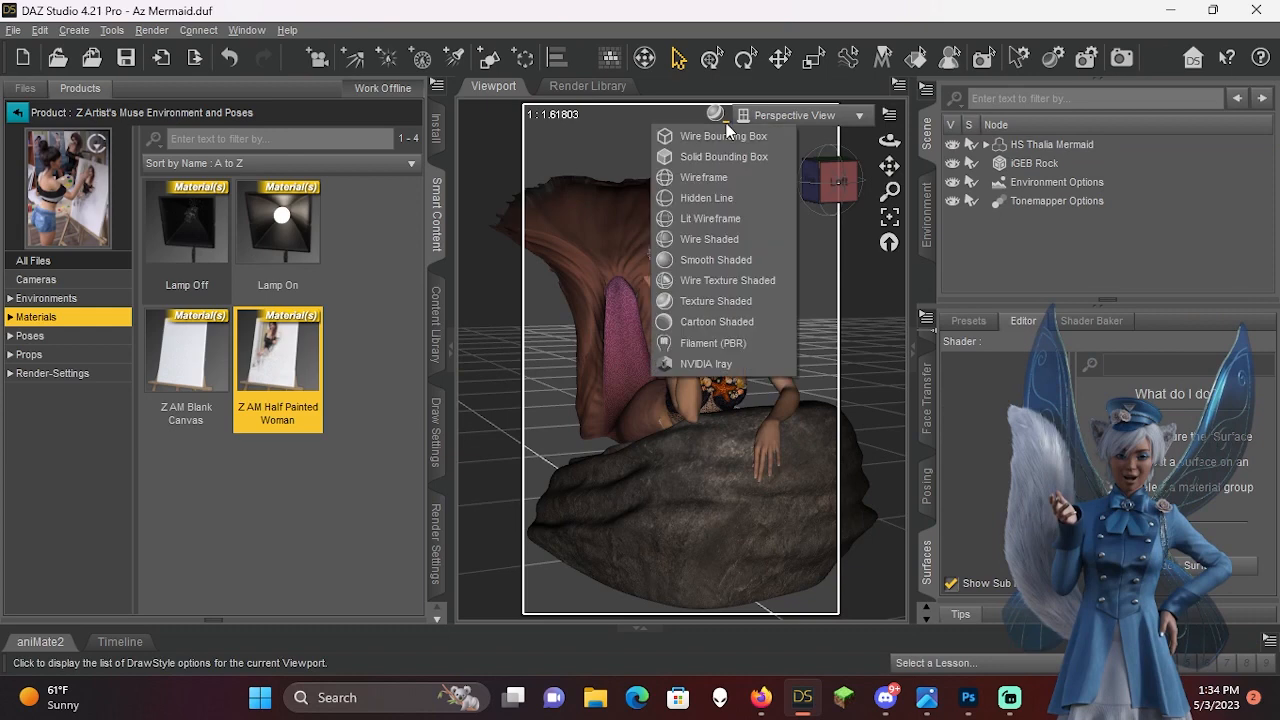
pyautogui.click(740, 344)
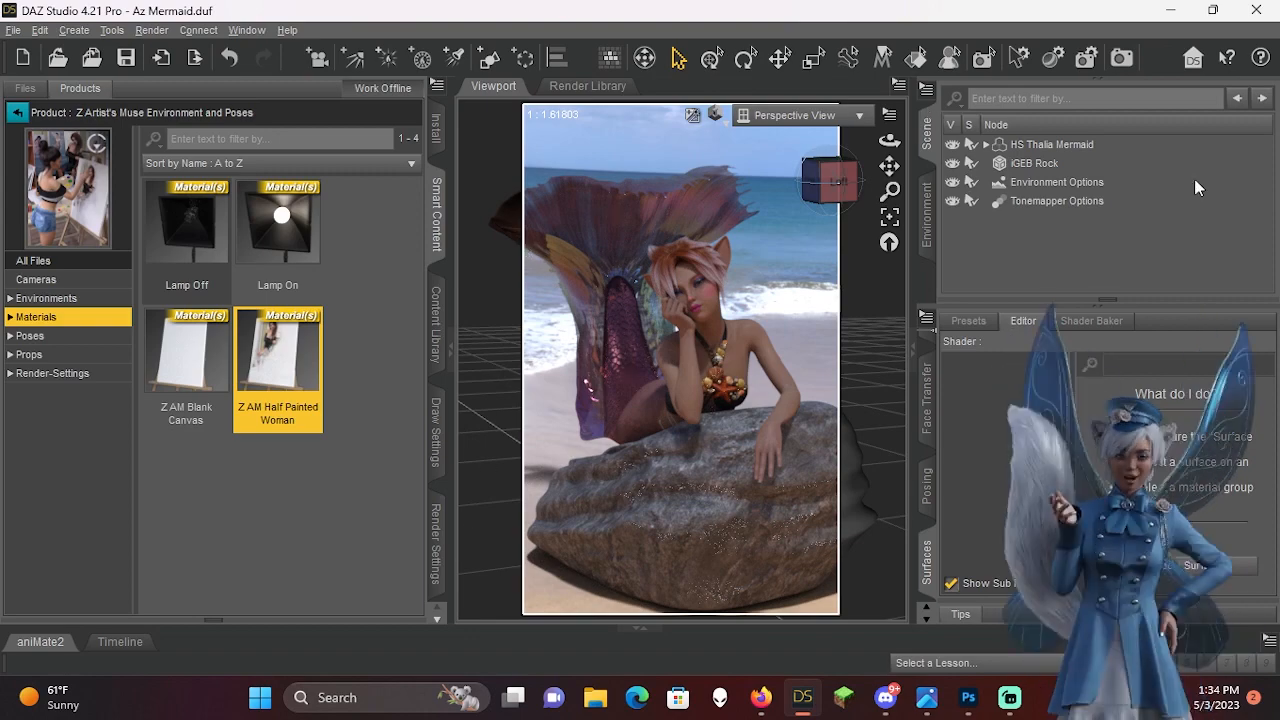
# Set the render's custom aspect ratio to 3:4 in the render settings
pyautogui.click(436, 573)
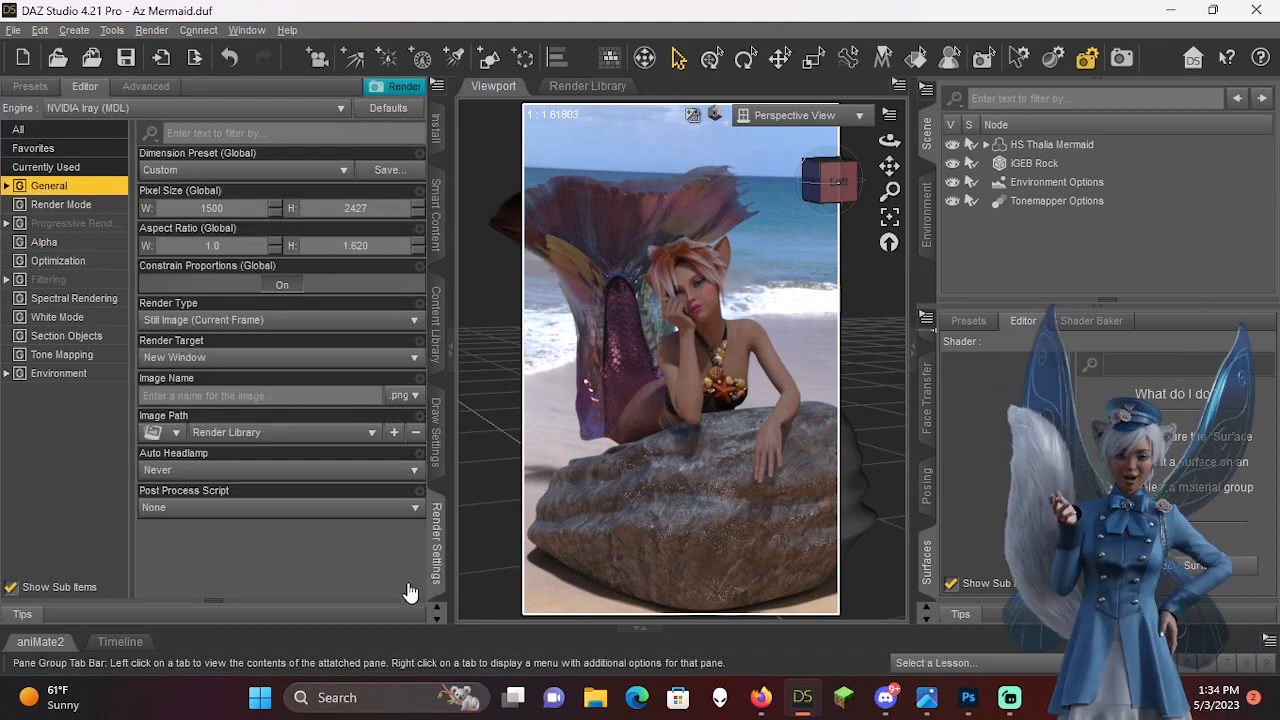
pyautogui.click(253, 169)
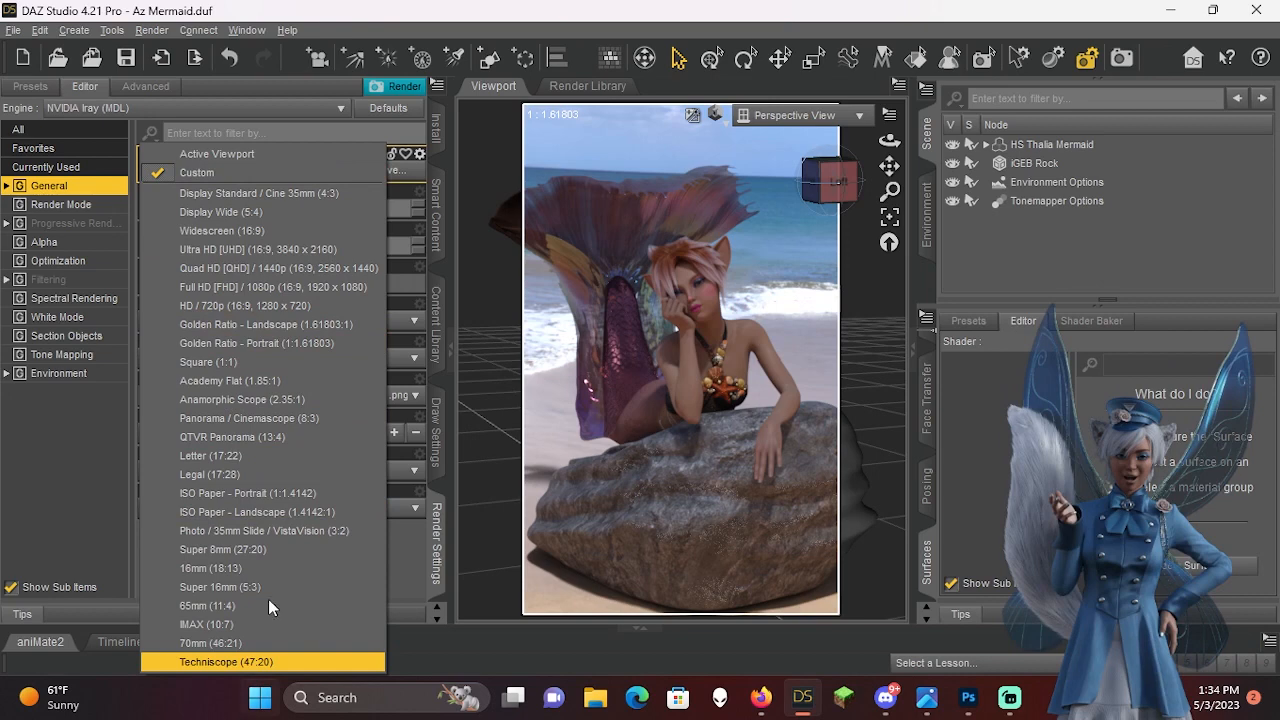
pyautogui.click(214, 173)
pyautogui.click(212, 245)
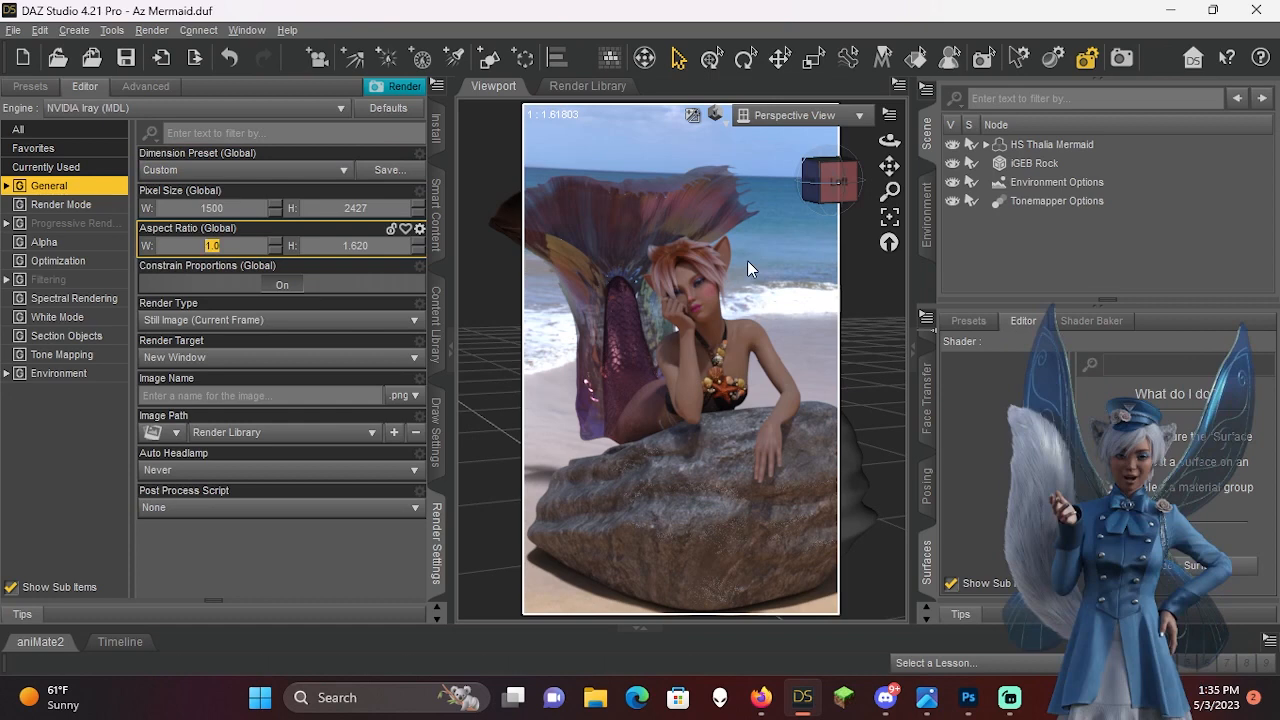
pyautogui.write('3')
pyautogui.press('Tab')
pyautogui.write('4')
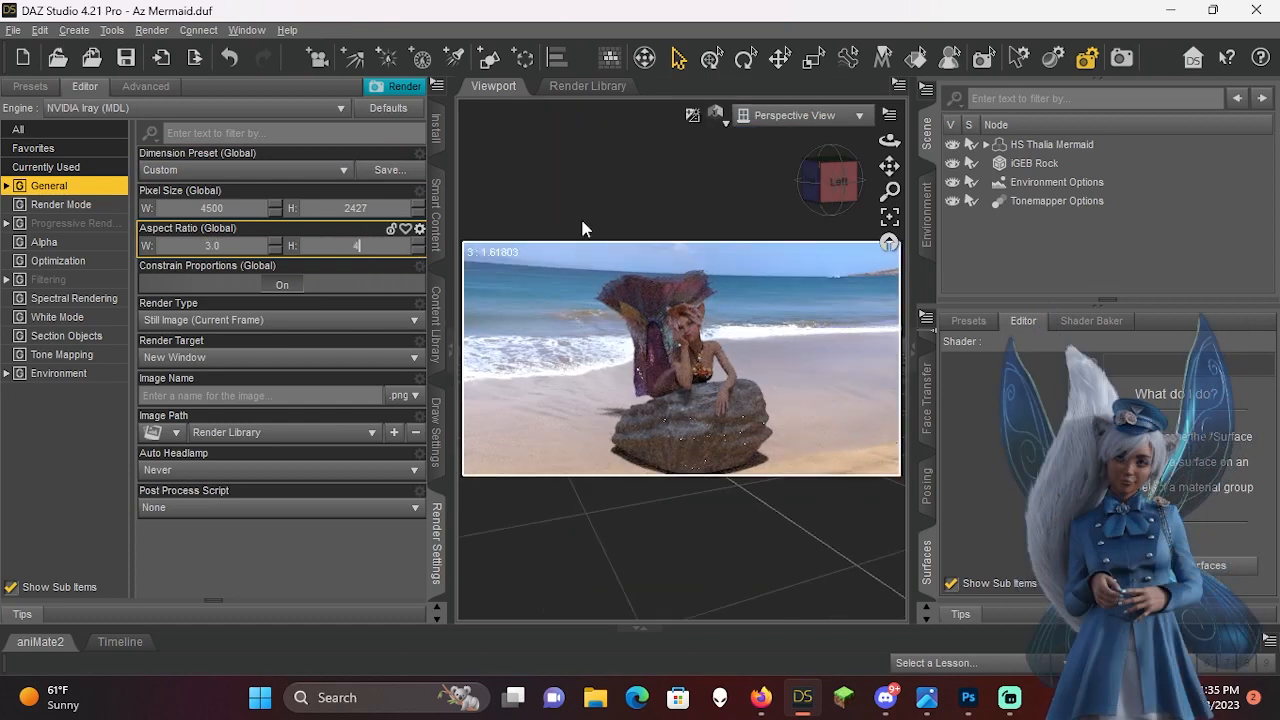
pyautogui.press('Return')
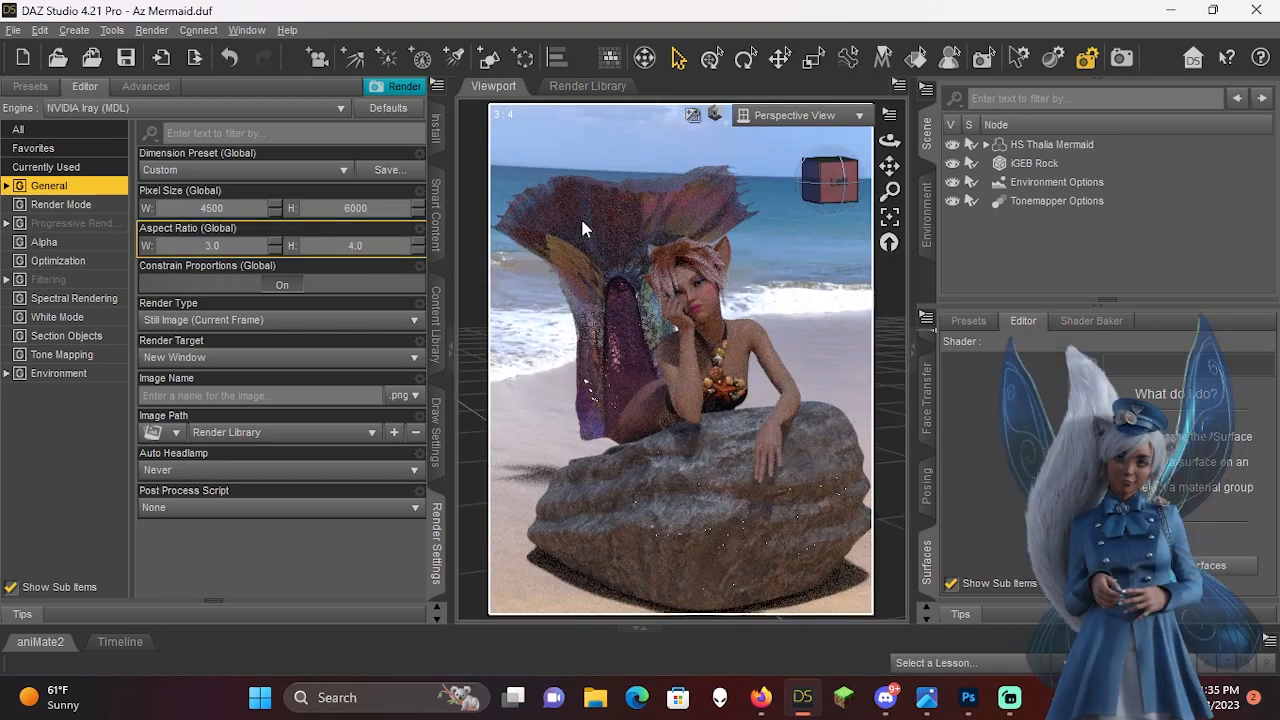
# Set the render's pixel width to 3000 with the proportions constrained
pyautogui.doubleClick(231, 208)
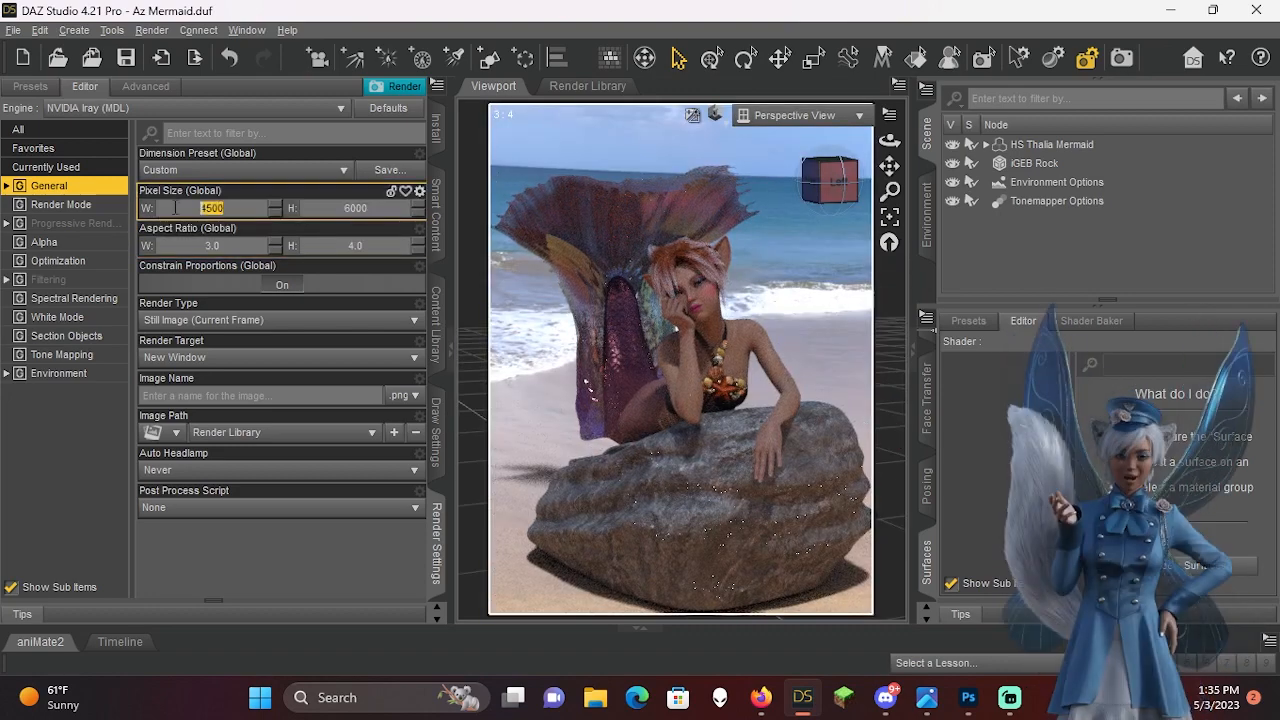
pyautogui.write('3000')
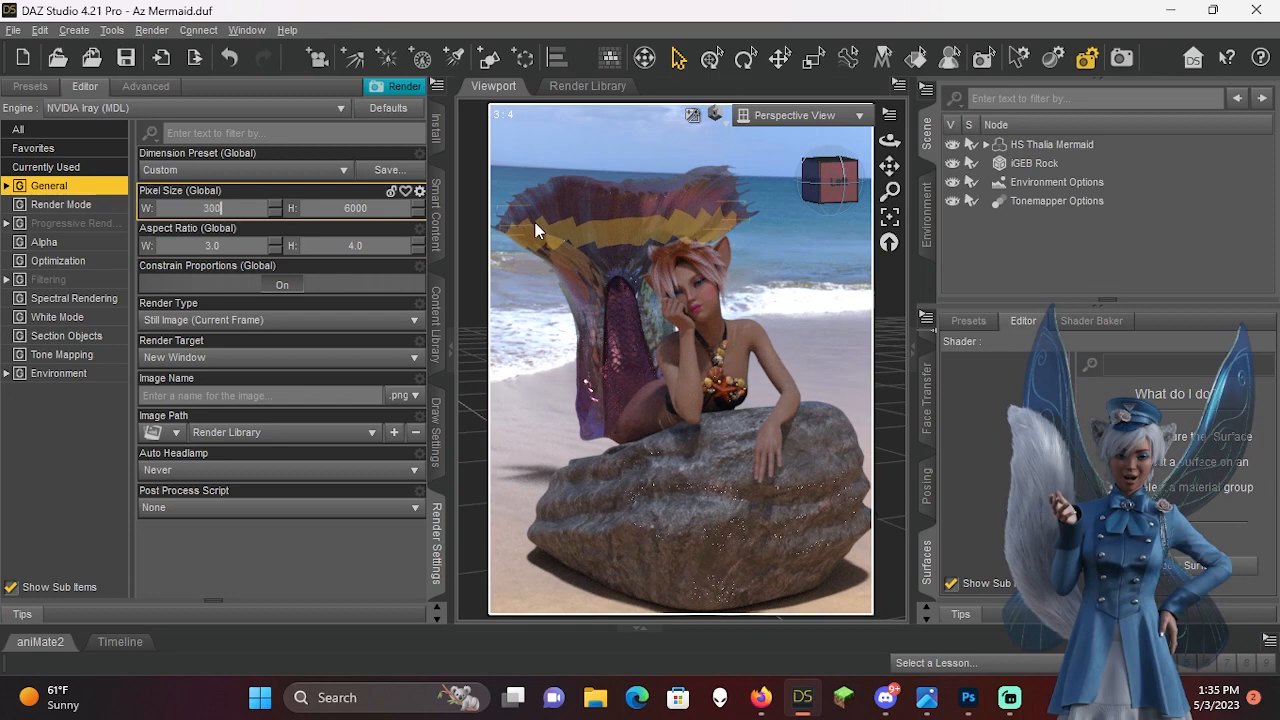
pyautogui.press('Return')
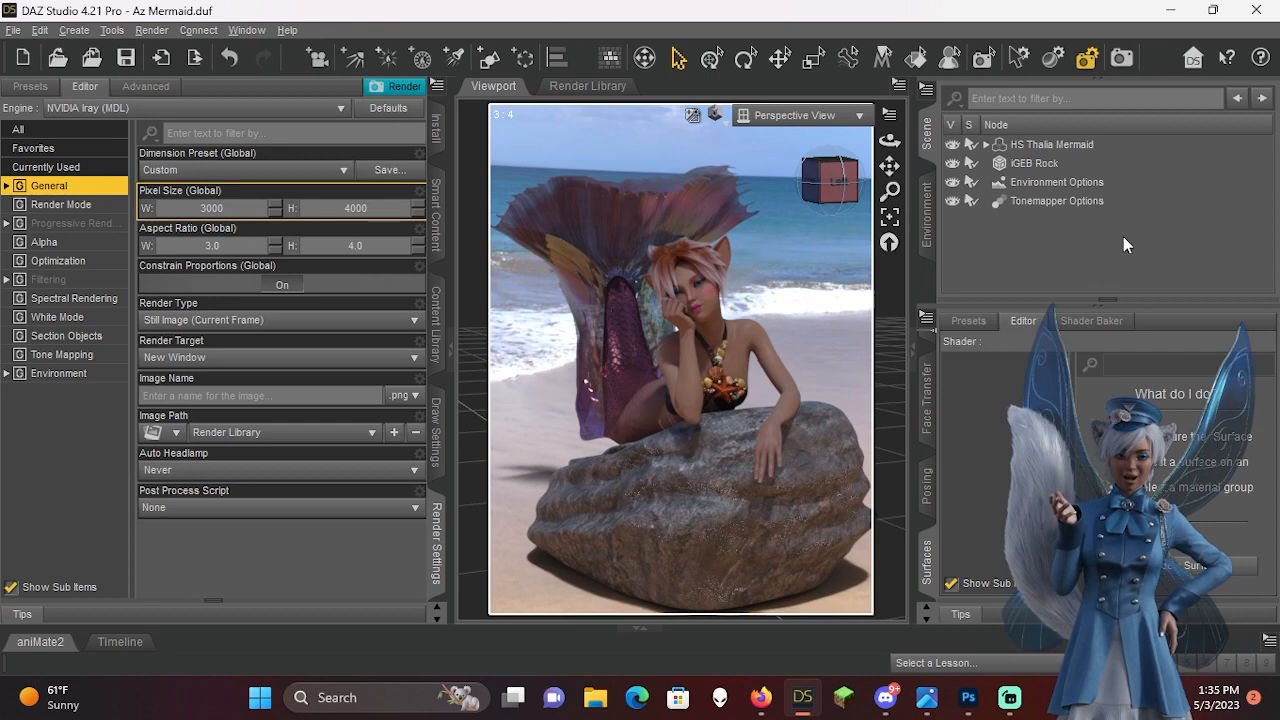
# Apply the Golden Ratio - Portrait (1:1.61803) dimension preset and reframe the view so the mermaid's whole tail fits inside the frame
pyautogui.click(344, 170)
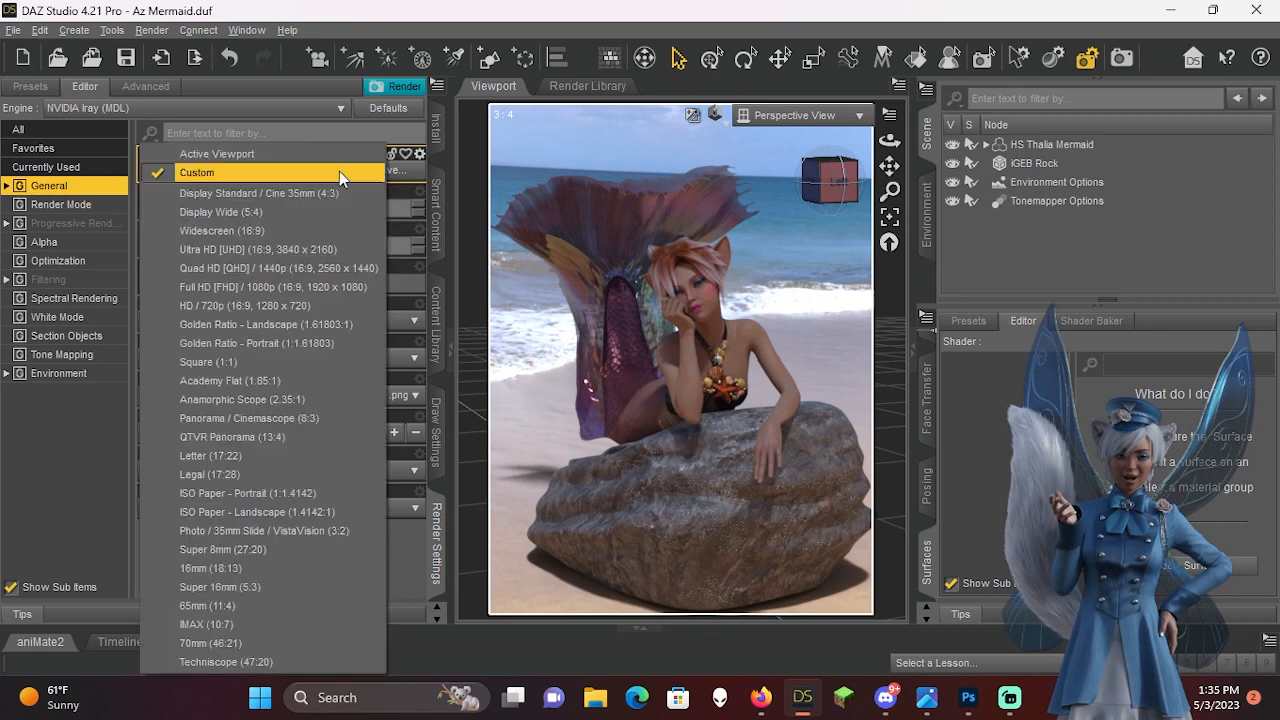
pyautogui.click(299, 343)
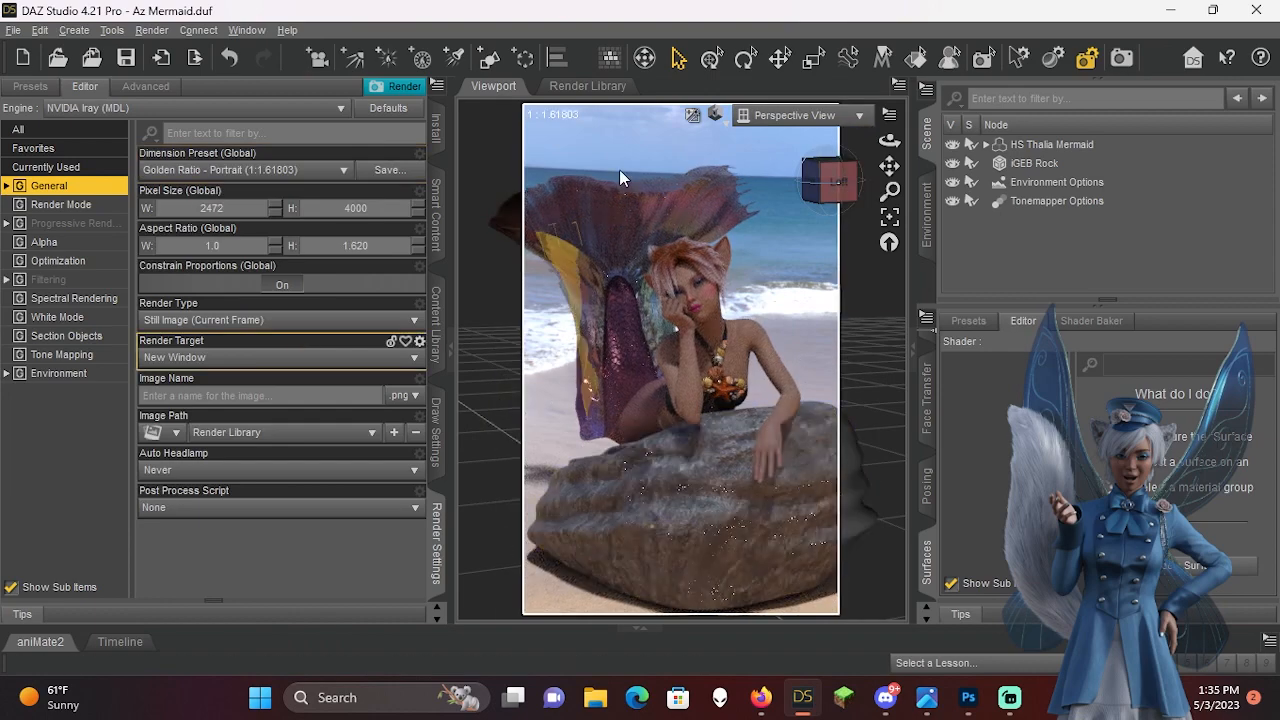
pyautogui.moveTo(889, 166); pyautogui.dragTo(930, 167)
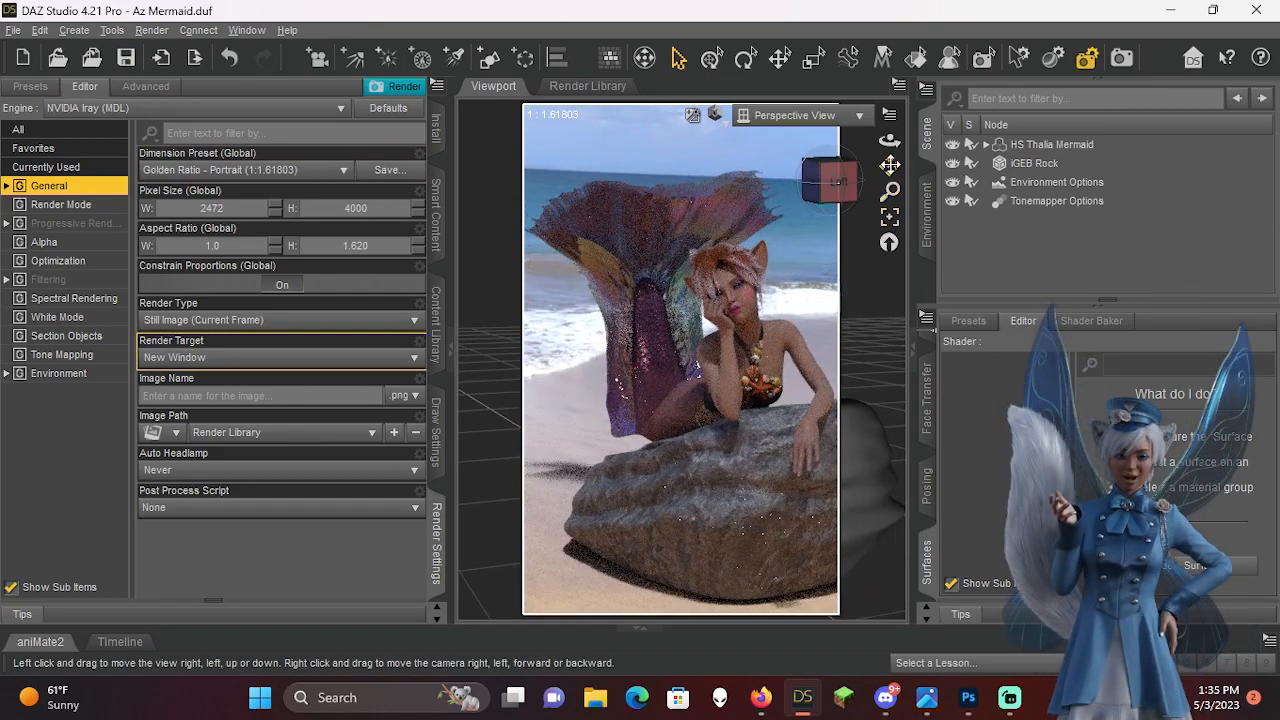
pyautogui.moveTo(889, 167); pyautogui.dragTo(889, 161)
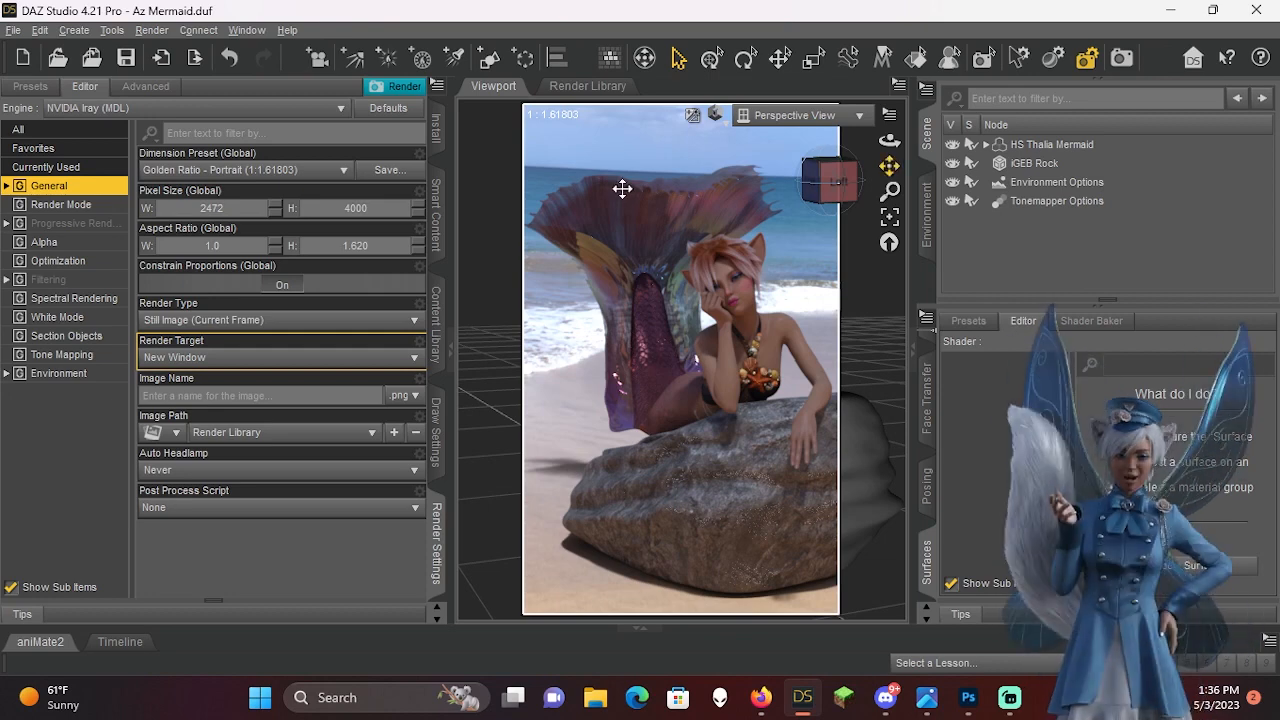
# Return the viewport to Texture Shaded, and switch to Photoshop to show the Main Canvas self portrait.jpg document
pyautogui.click(716, 116)
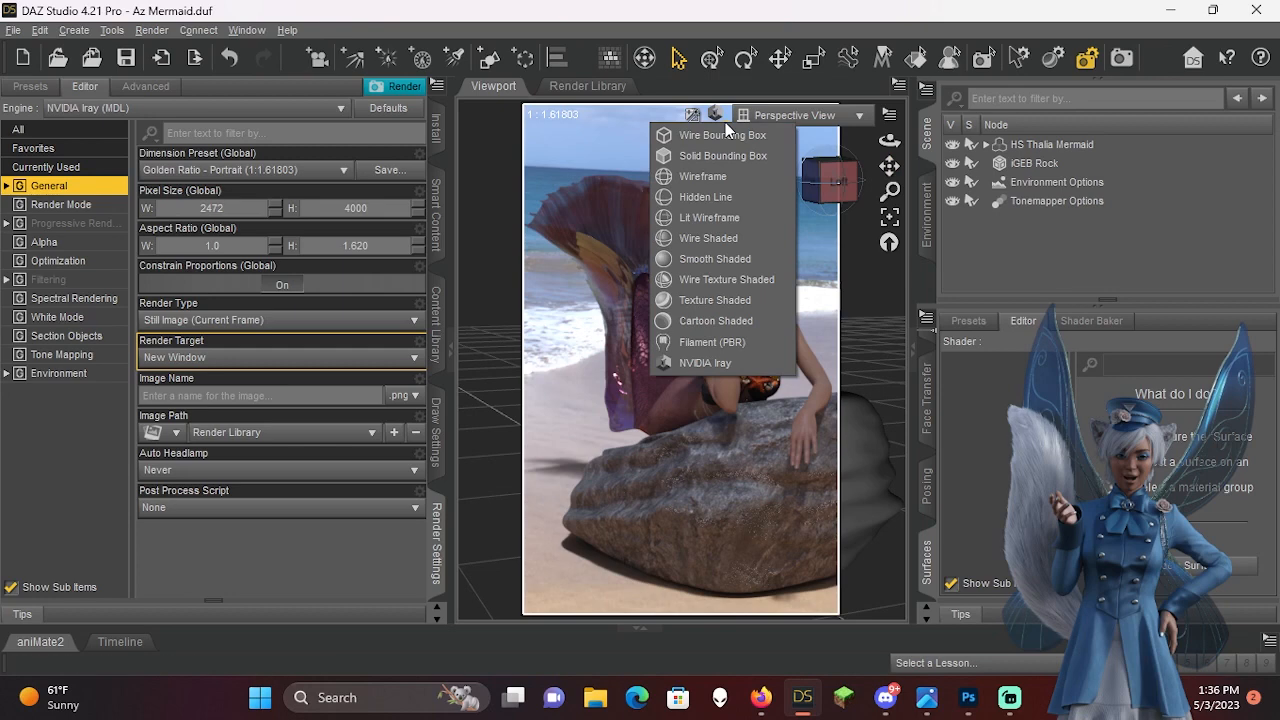
pyautogui.click(733, 303)
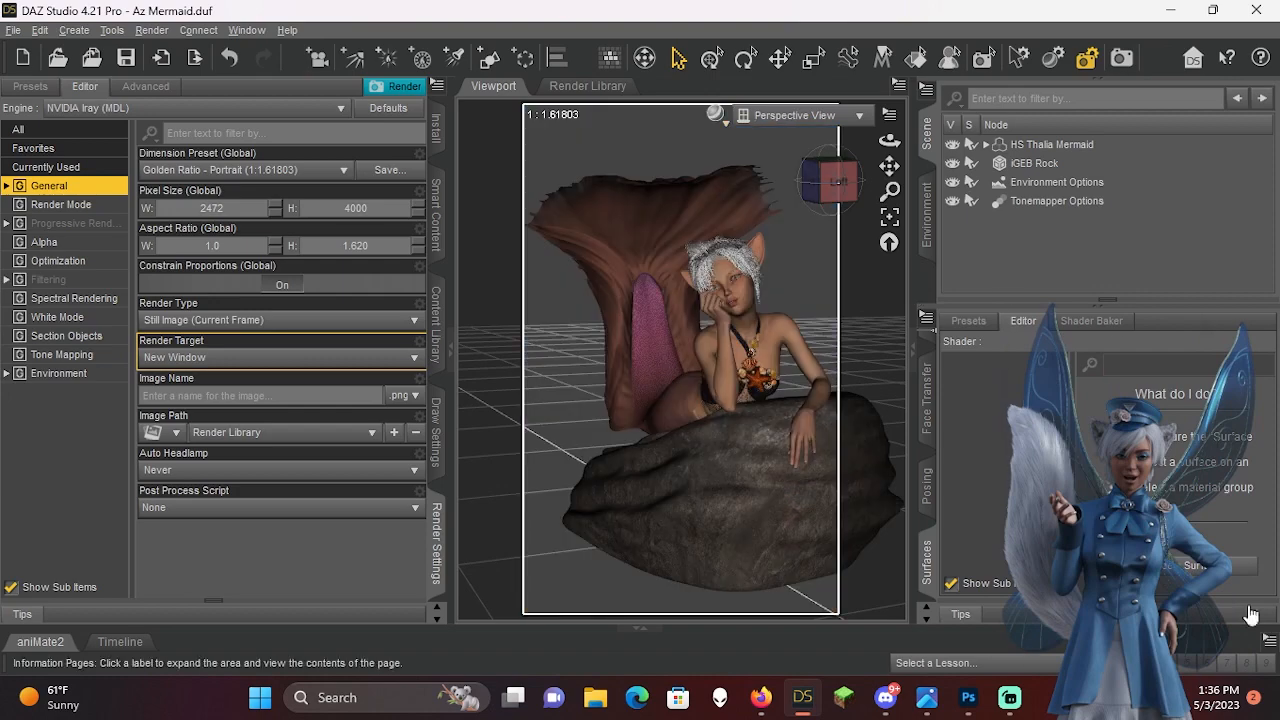
pyautogui.click(968, 700)
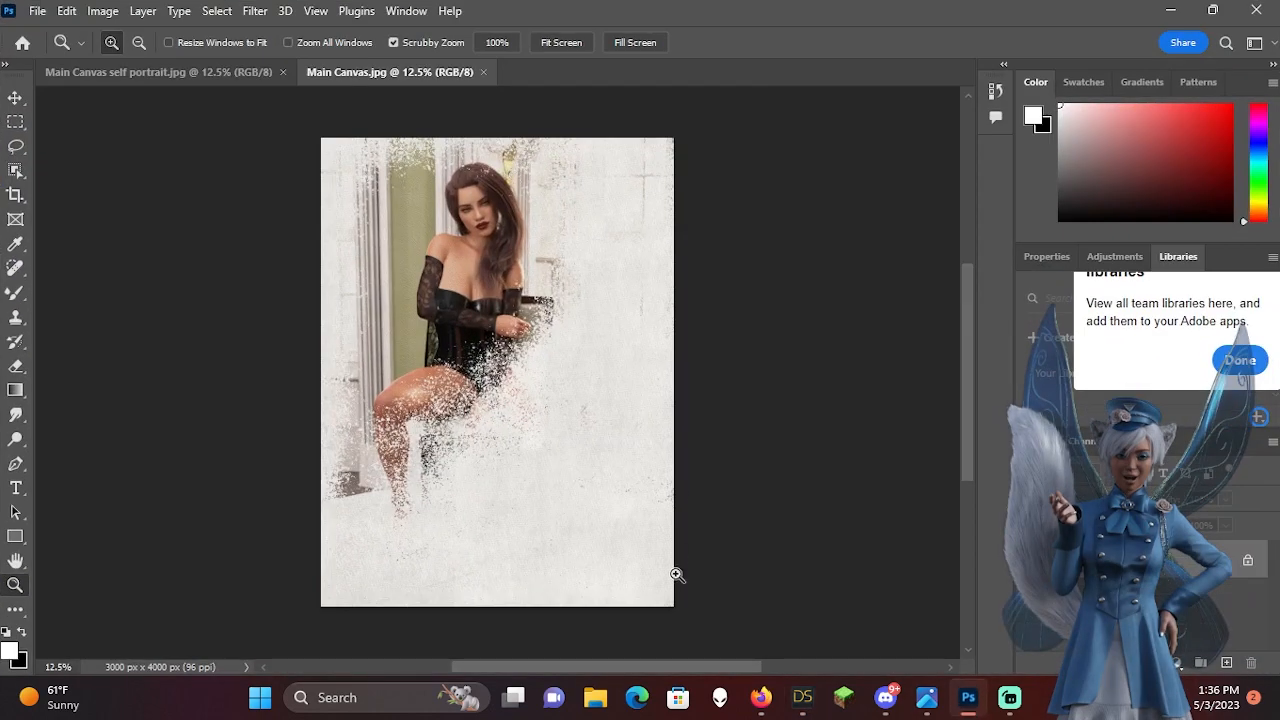
pyautogui.click(206, 71)
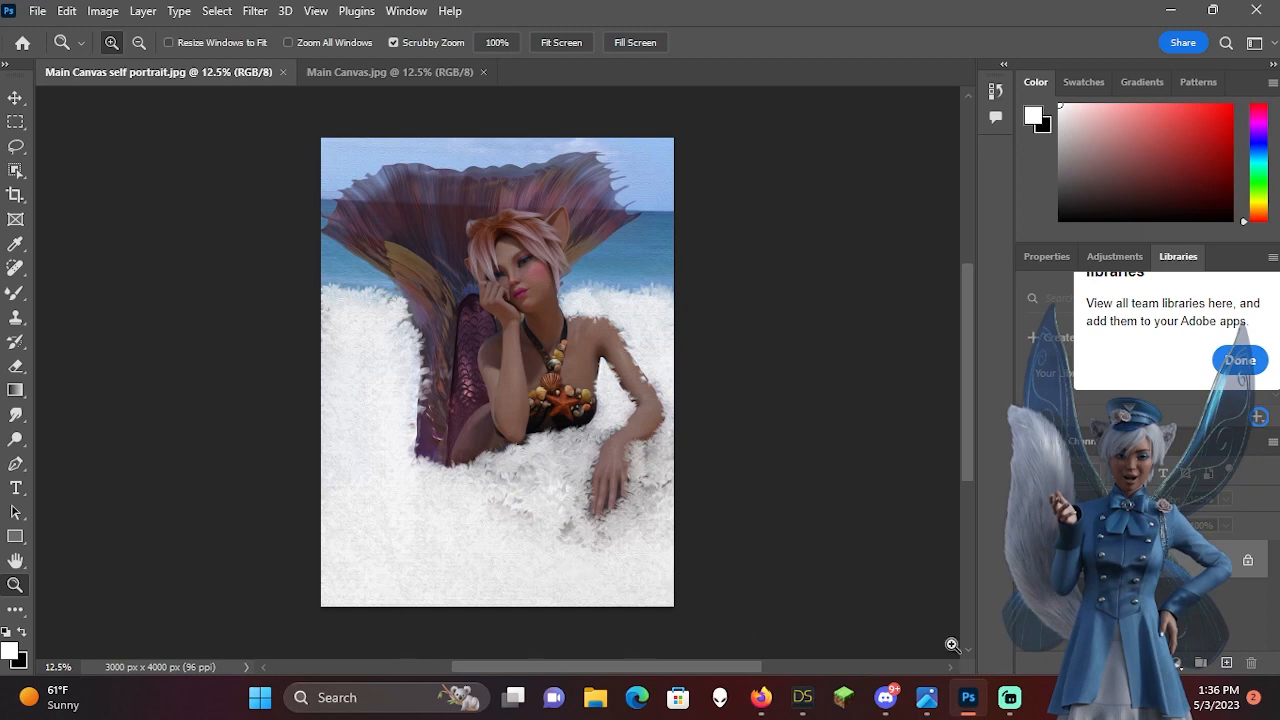
# Examine the self-portrait's painted edges and brush texture at 25% zoom, and locate the Oil Paint filter among the Stylize filters
pyautogui.click(474, 429)
pyautogui.click(474, 429)
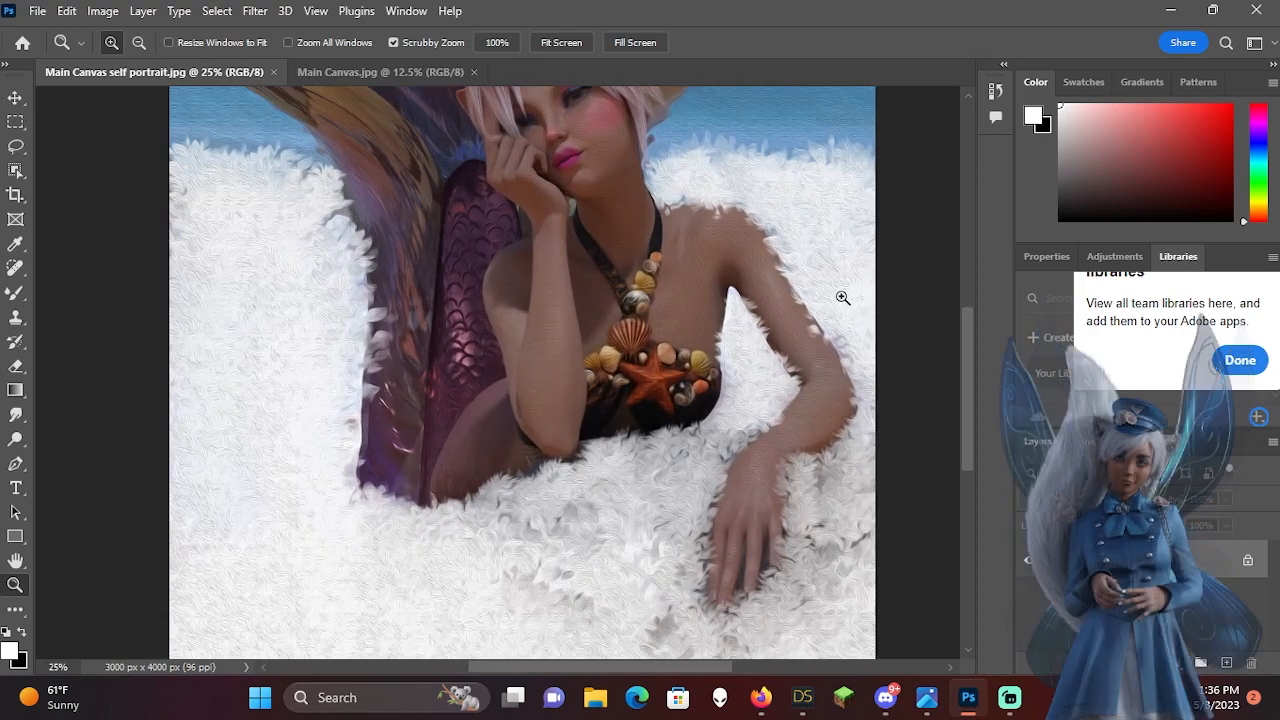
pyautogui.moveTo(975, 395); pyautogui.dragTo(992, 334)
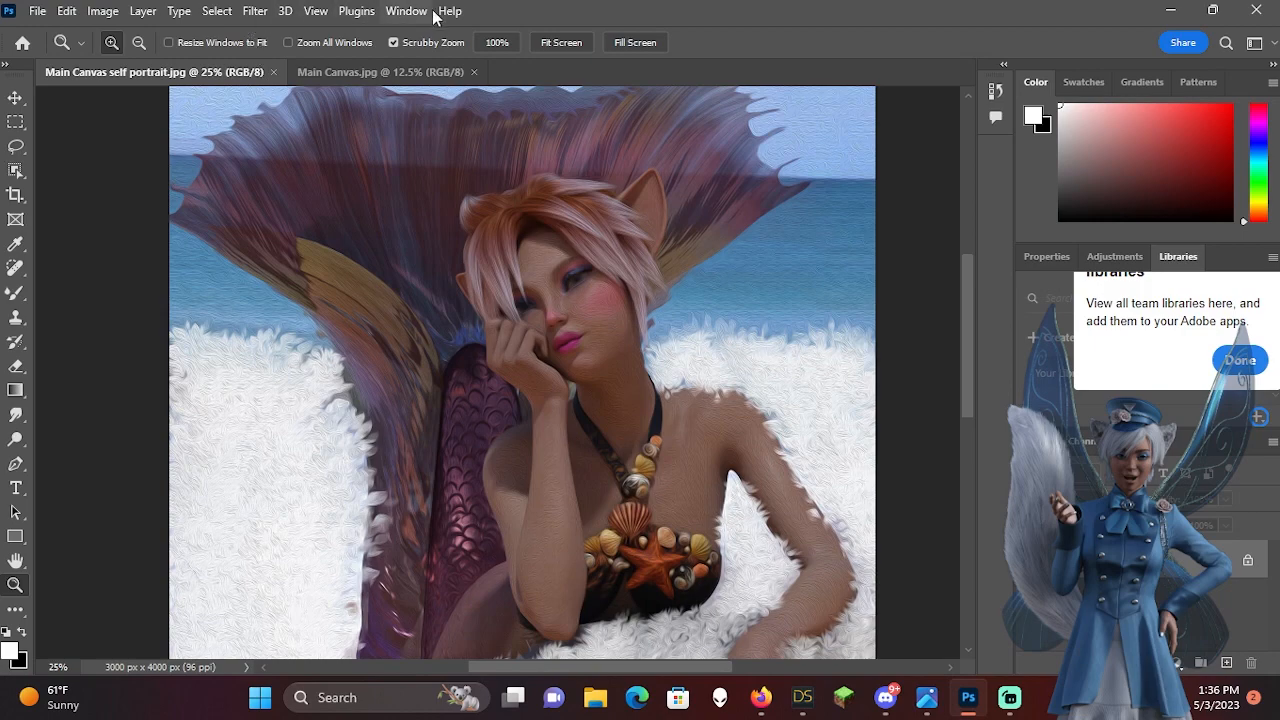
pyautogui.click(255, 10)
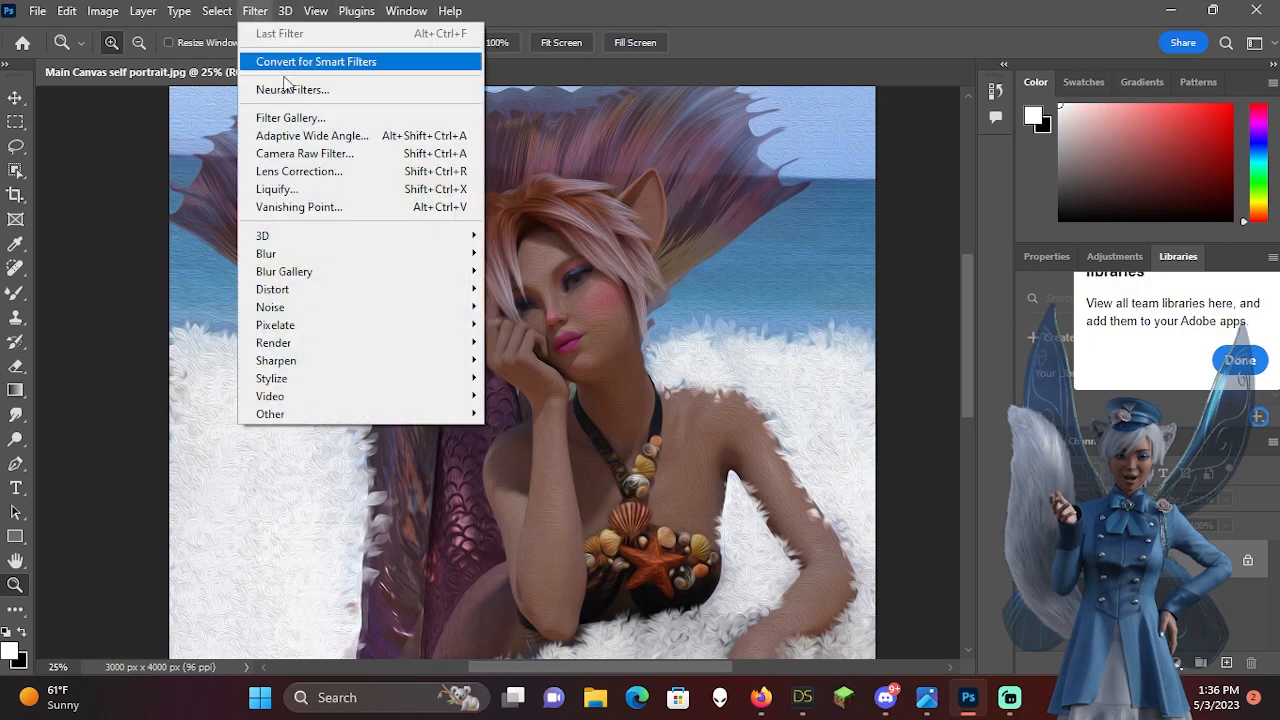
pyautogui.moveTo(330, 380)
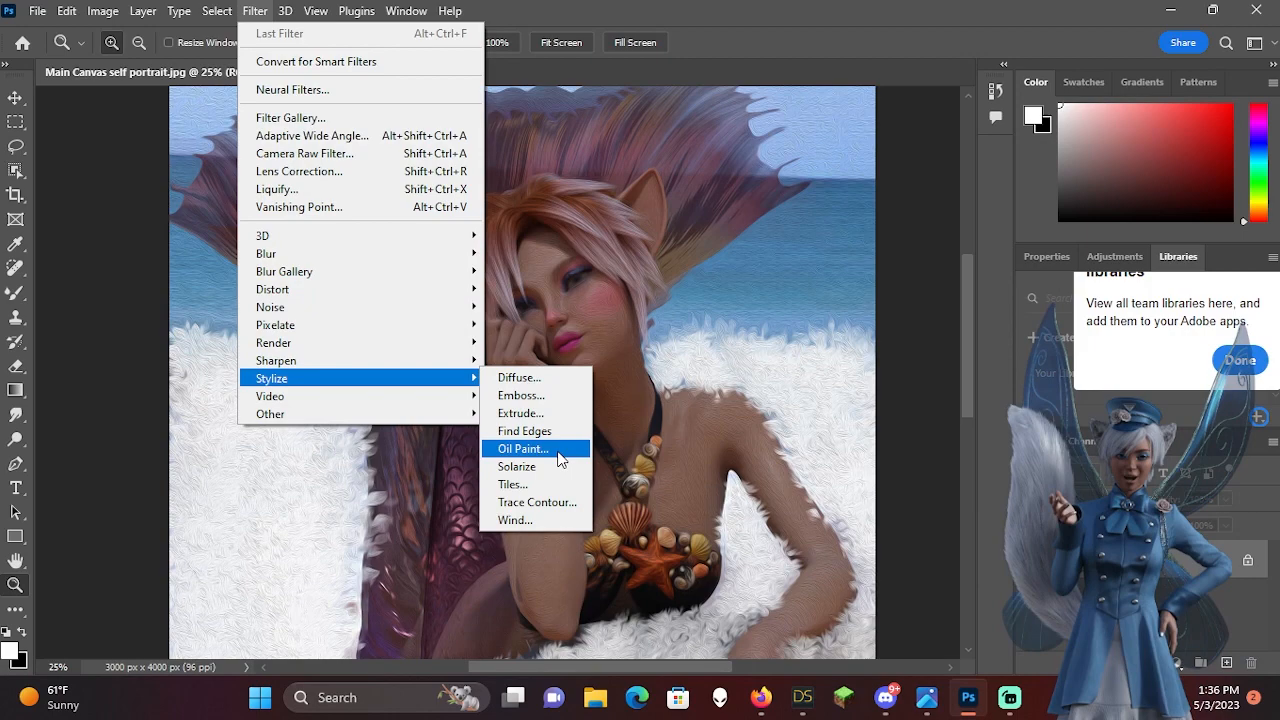
pyautogui.click(968, 232)
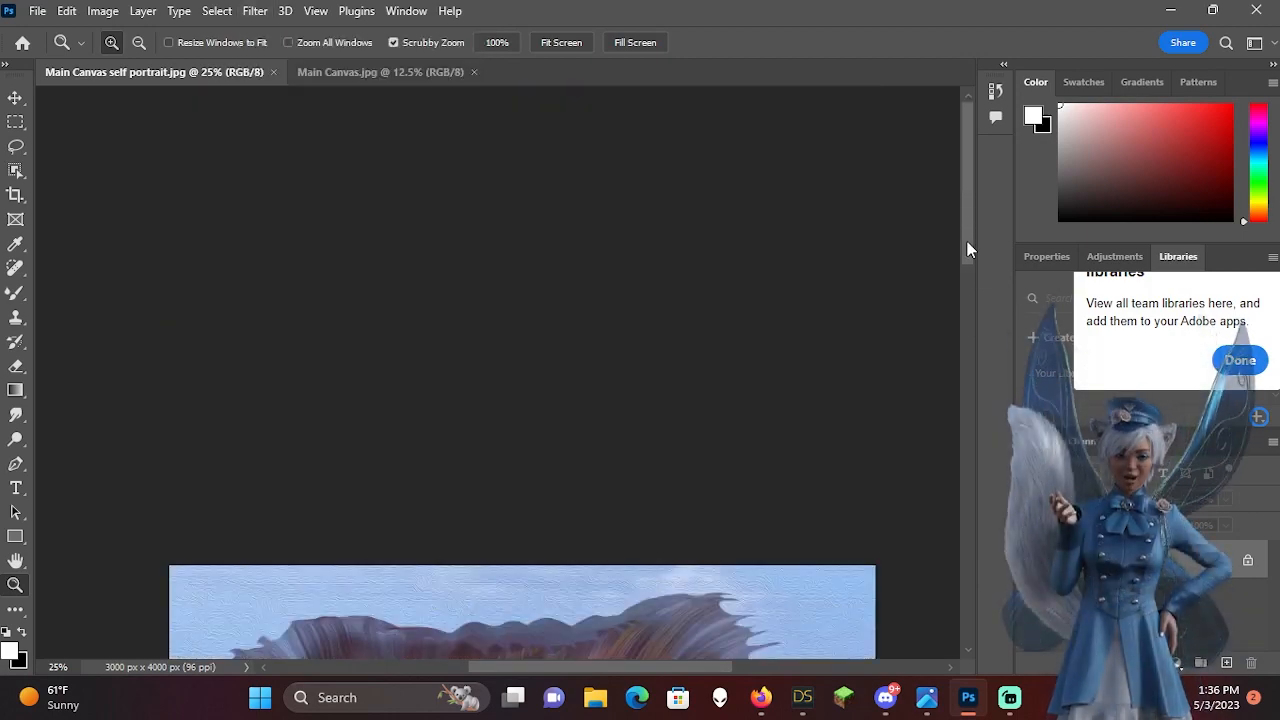
pyautogui.moveTo(967, 241); pyautogui.dragTo(971, 405)
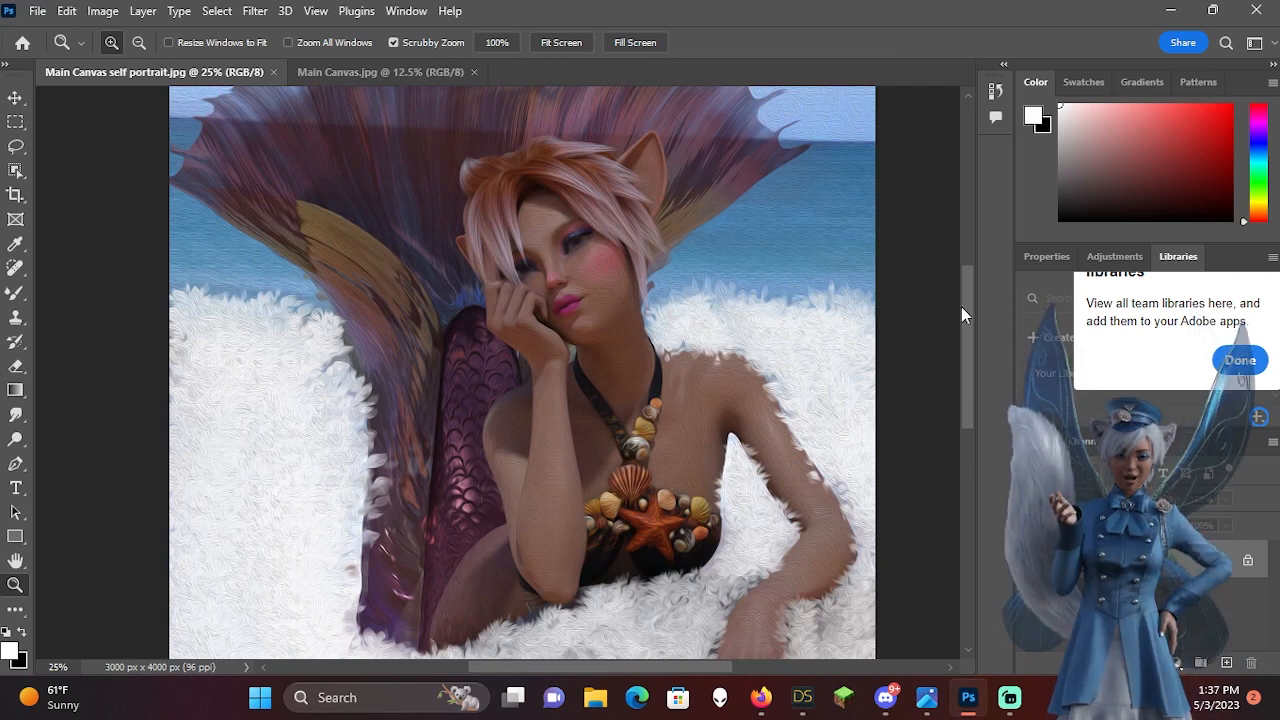
pyautogui.moveTo(968, 302); pyautogui.dragTo(1036, 302)
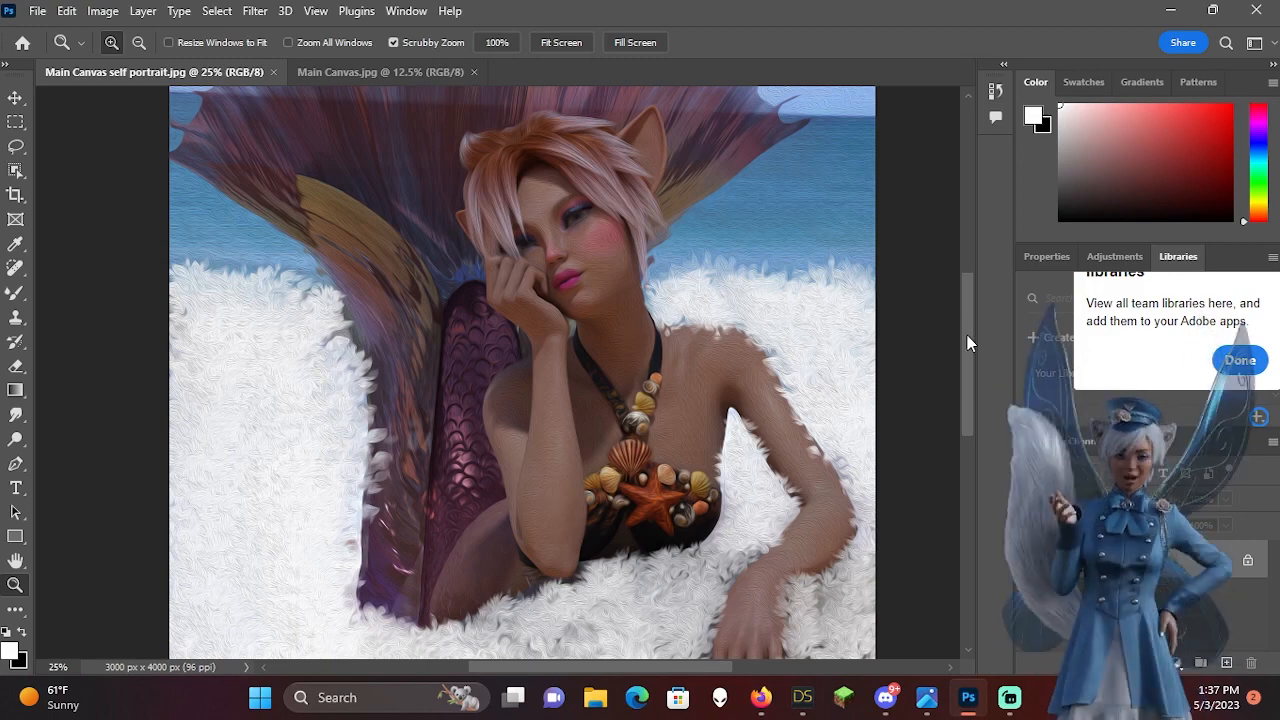
pyautogui.moveTo(967, 335); pyautogui.dragTo(985, 385)
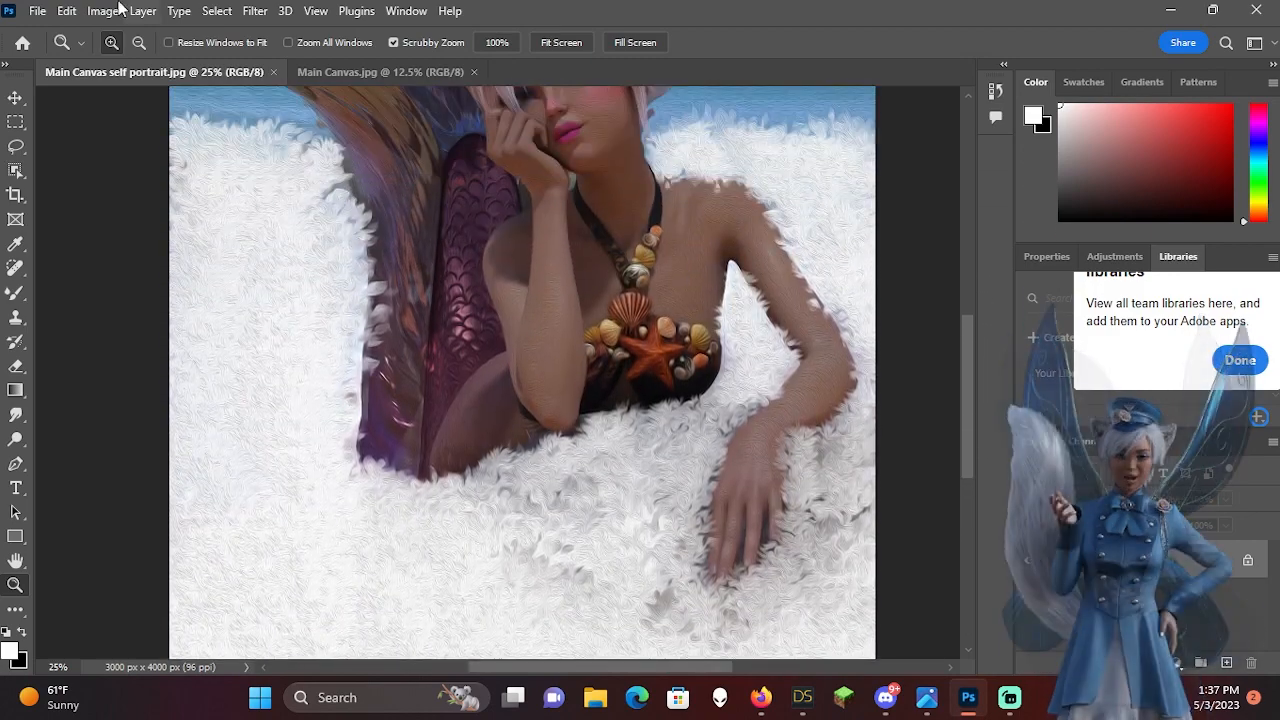
# Review the Save a Copy file formats and the existing images in the Z Artists Muse textures folder without saving
pyautogui.click(38, 11)
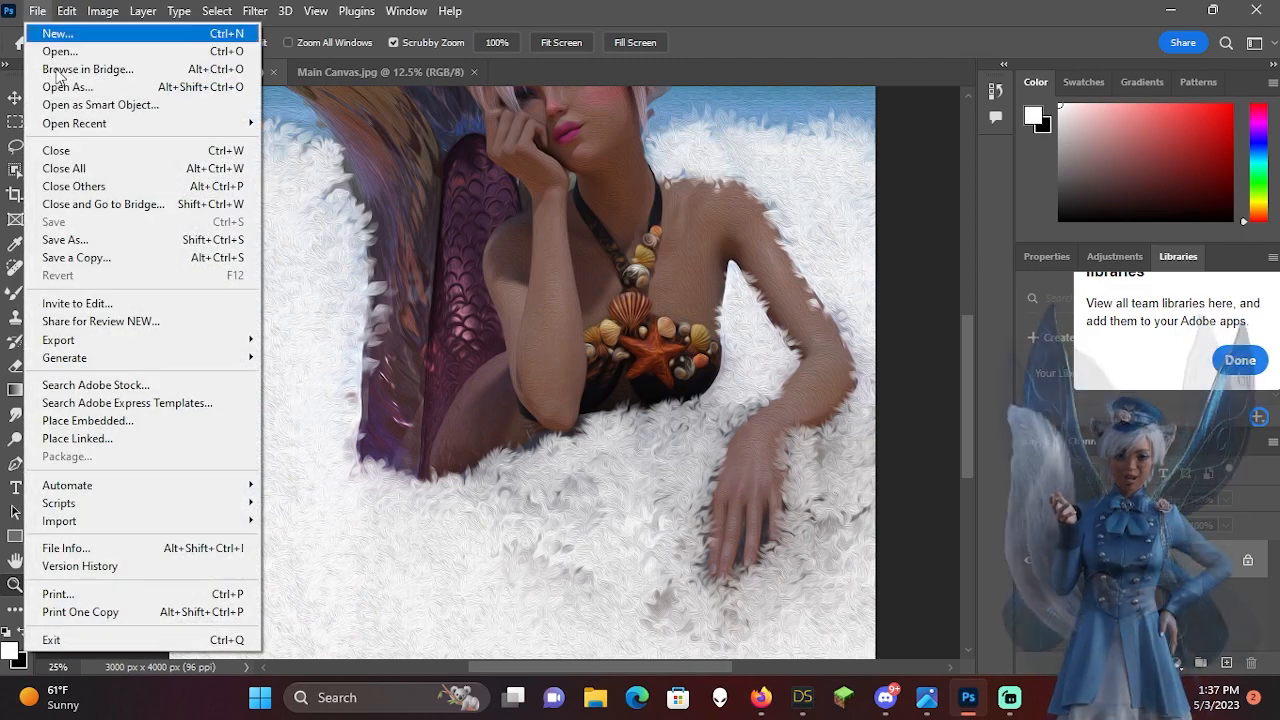
pyautogui.click(91, 262)
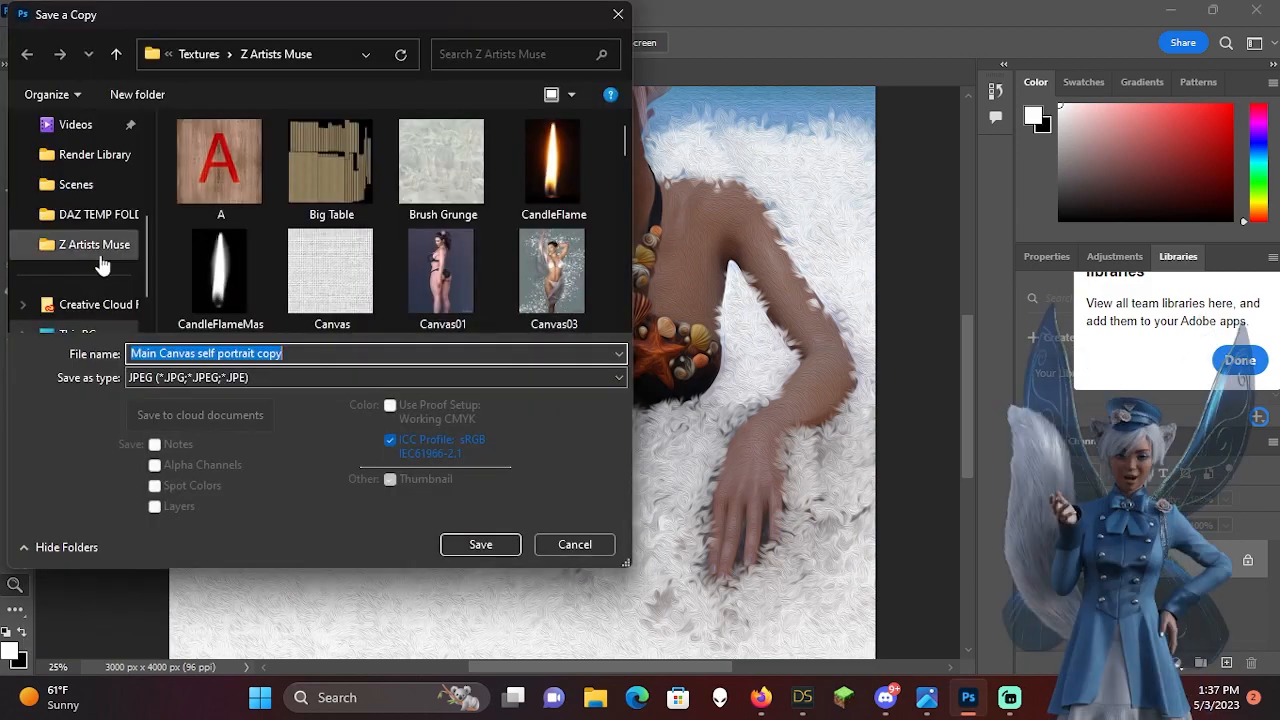
pyautogui.click(287, 378)
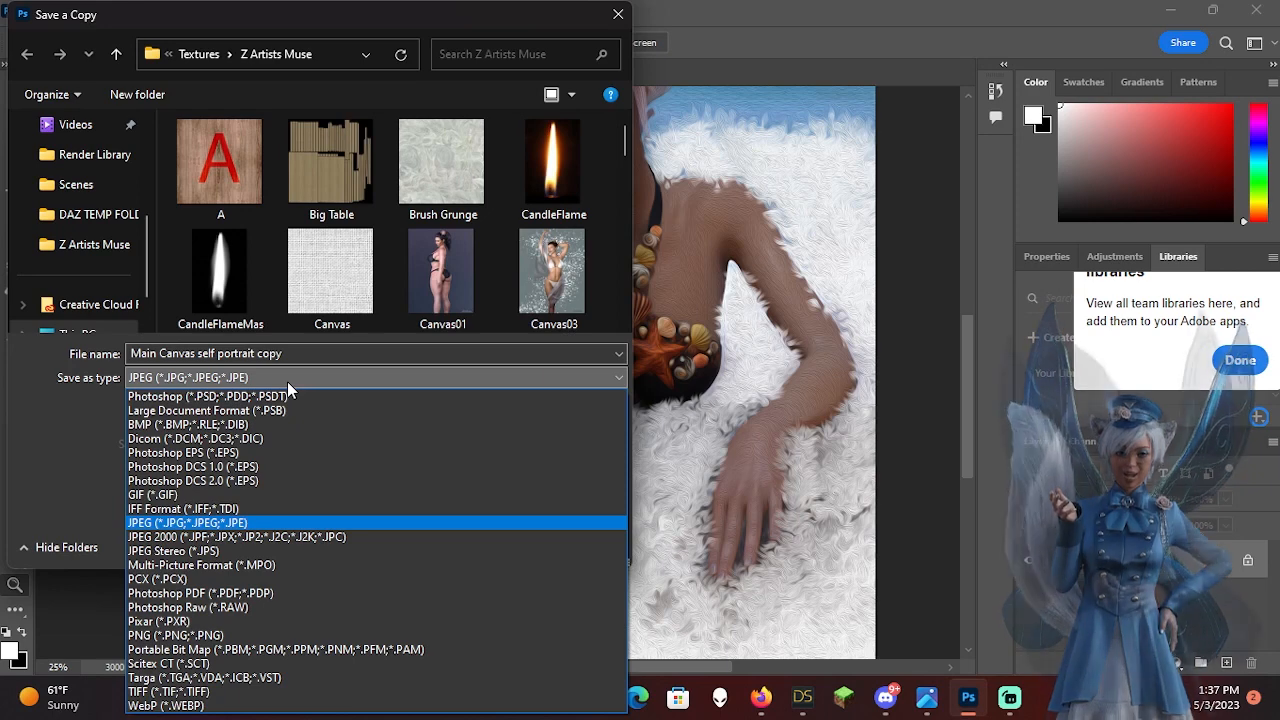
pyautogui.click(45, 461)
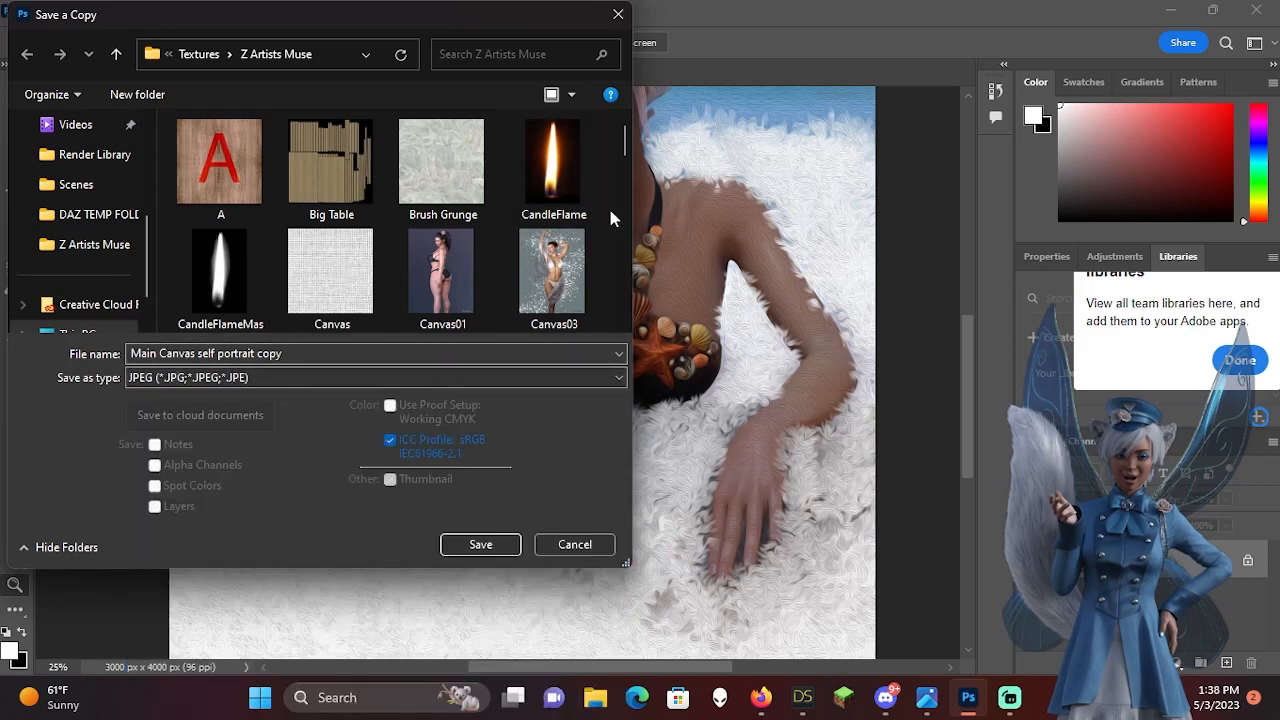
pyautogui.scroll(-1, 255, 220)
pyautogui.scroll(-6, 260, 220)
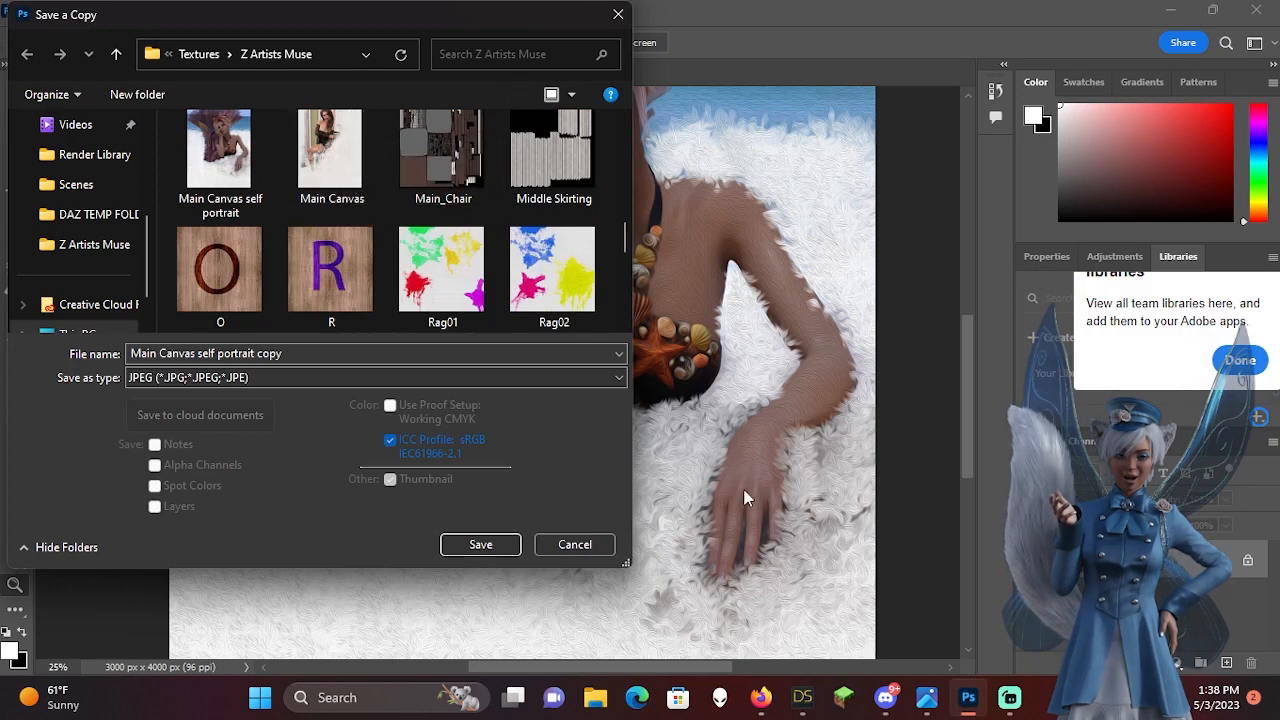
pyautogui.click(596, 544)
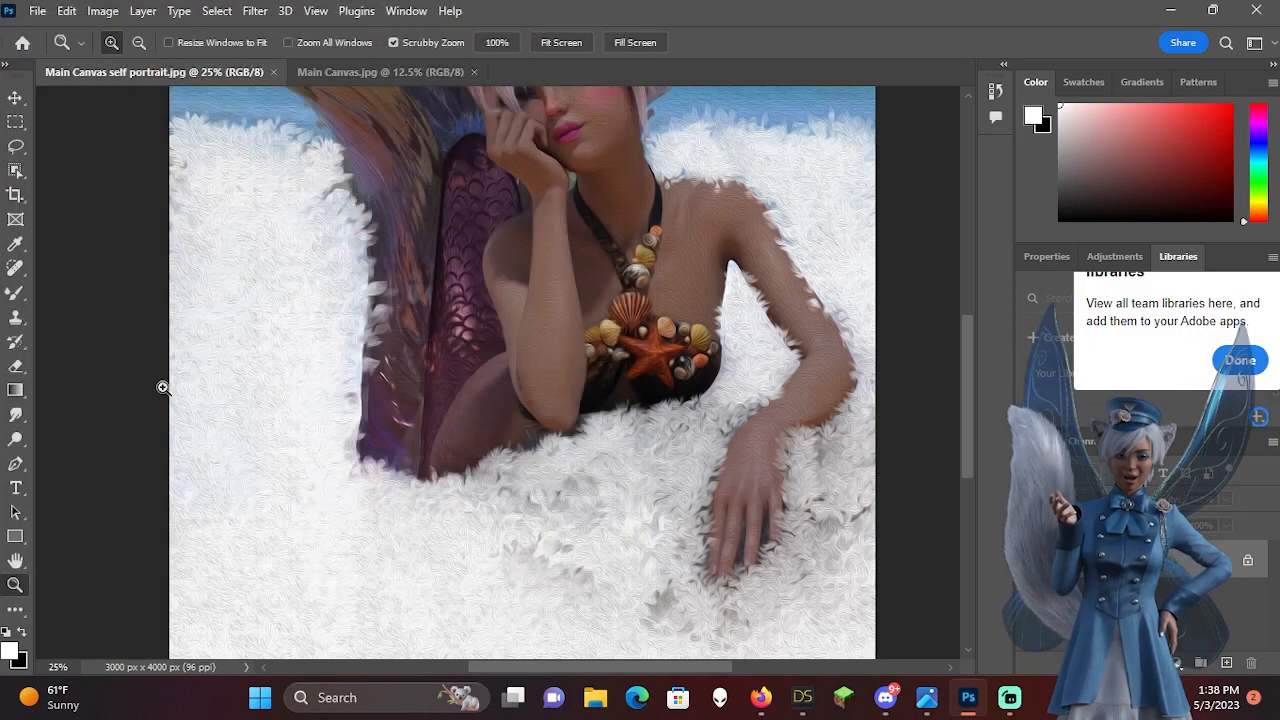
# Switch to Daz Studio, open the recent scene Mermay Self Portrait.duf and view it through Camera 10
pyautogui.click(1172, 14)
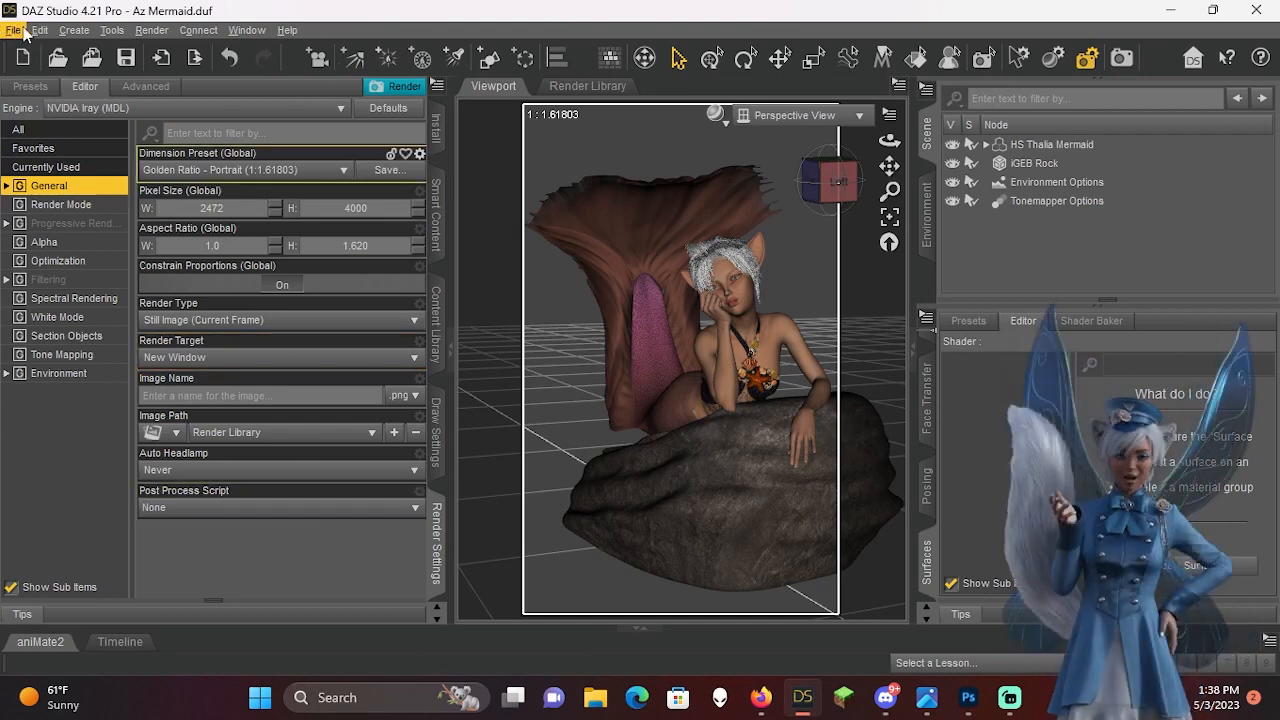
pyautogui.click(22, 31)
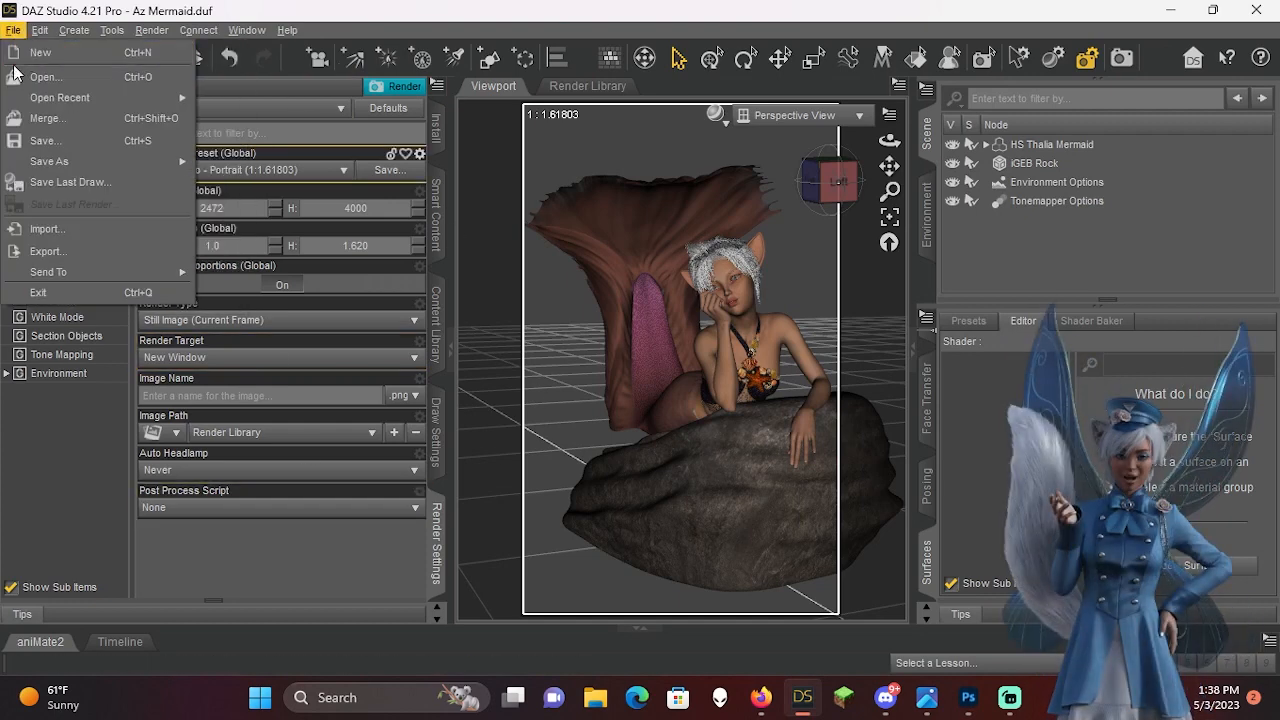
pyautogui.moveTo(22, 98)
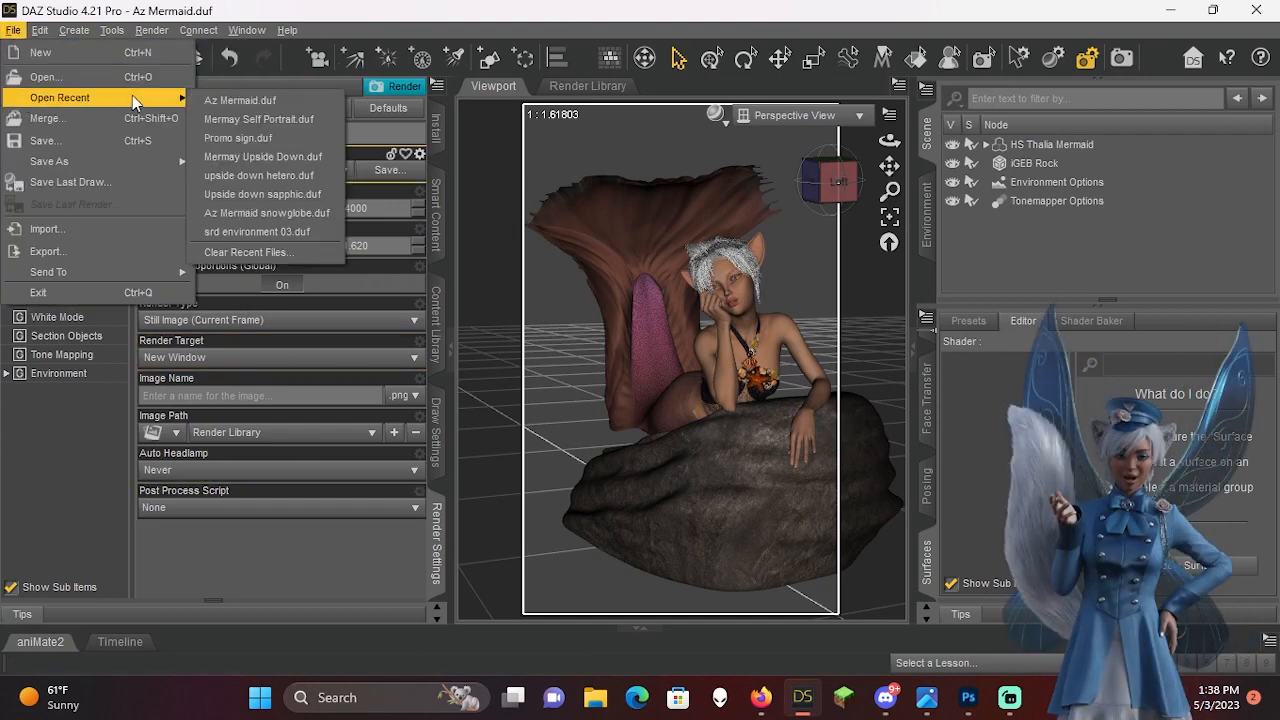
pyautogui.click(308, 121)
pyautogui.click(634, 364)
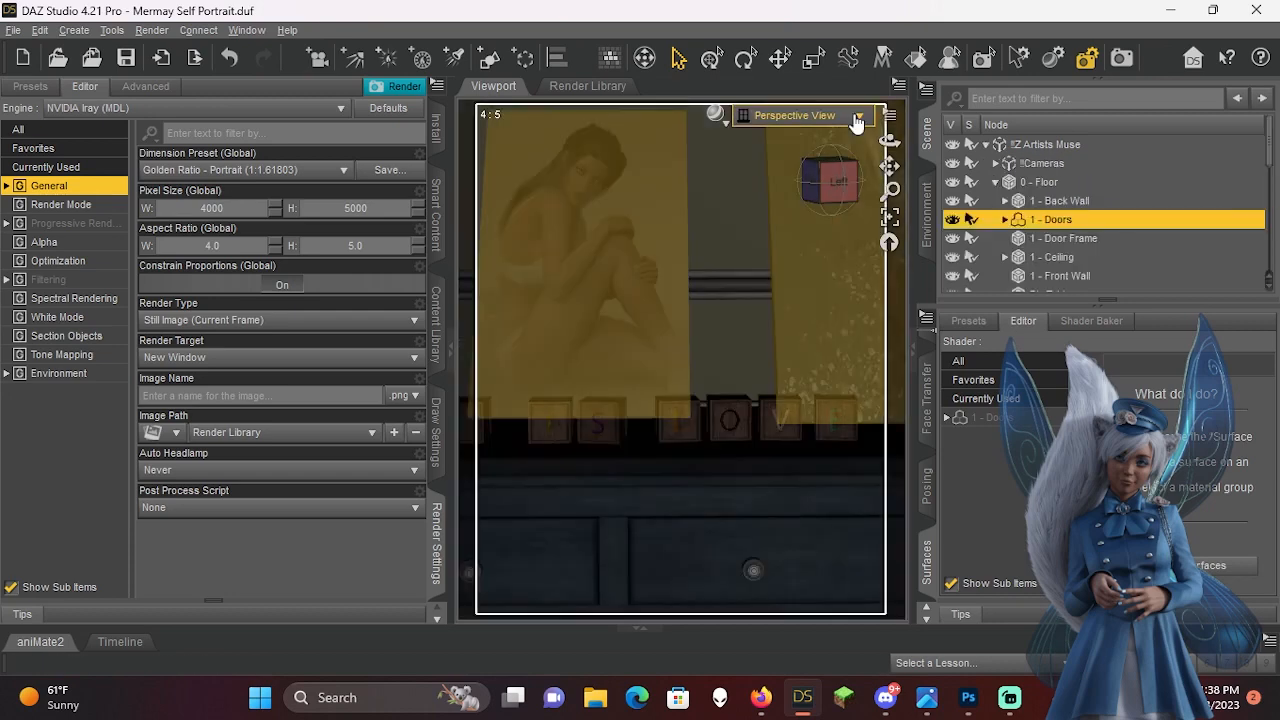
pyautogui.click(857, 118)
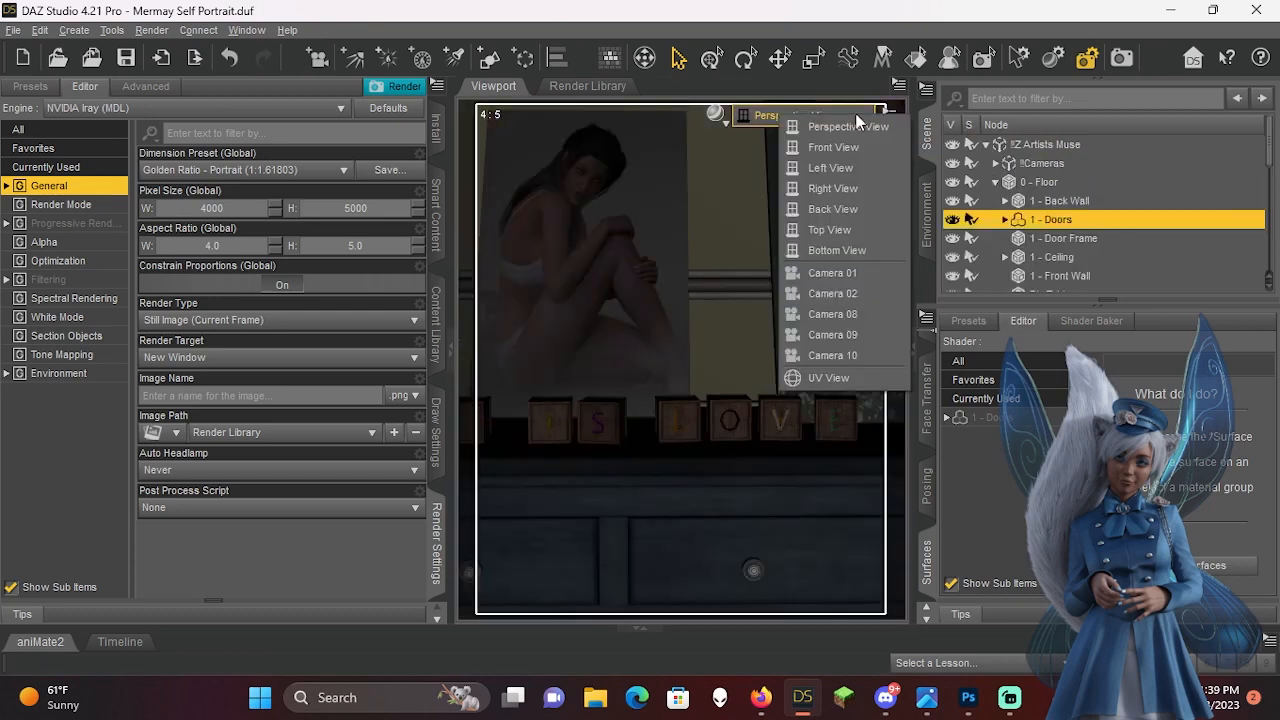
pyautogui.click(845, 355)
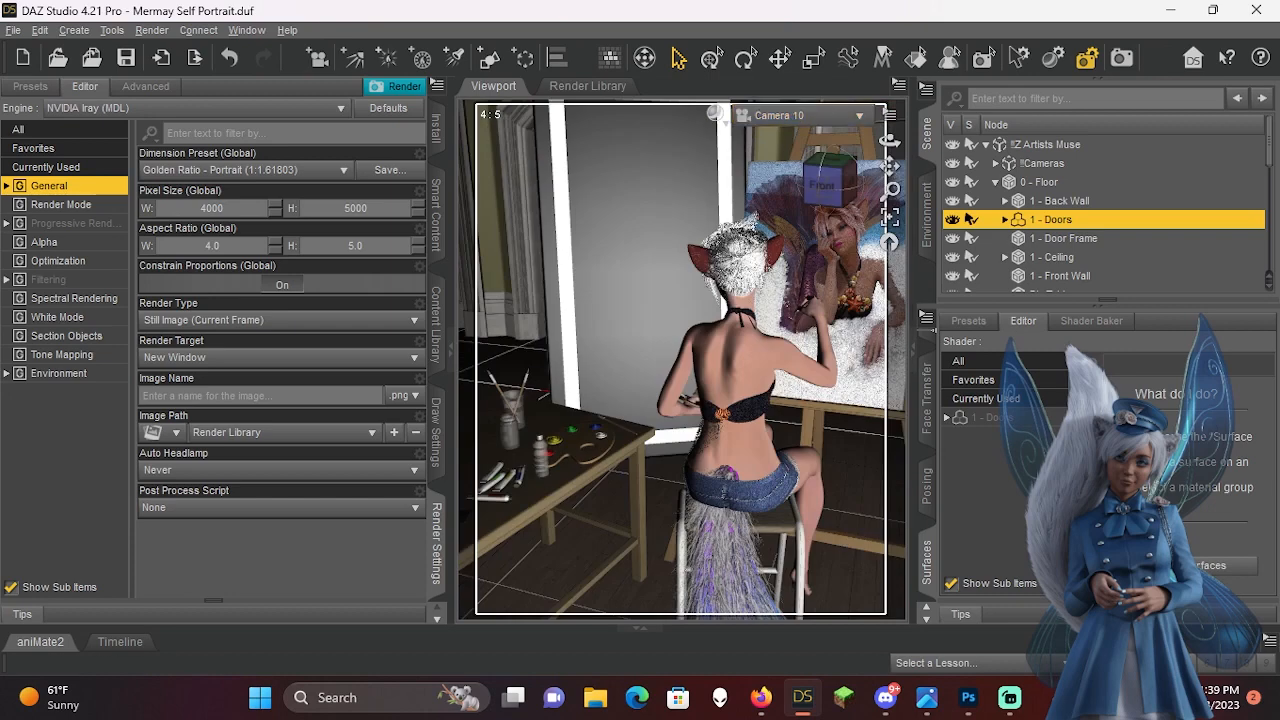
# Apply the Z AM Half Painted Woman material to the easel in the scene
pyautogui.click(437, 214)
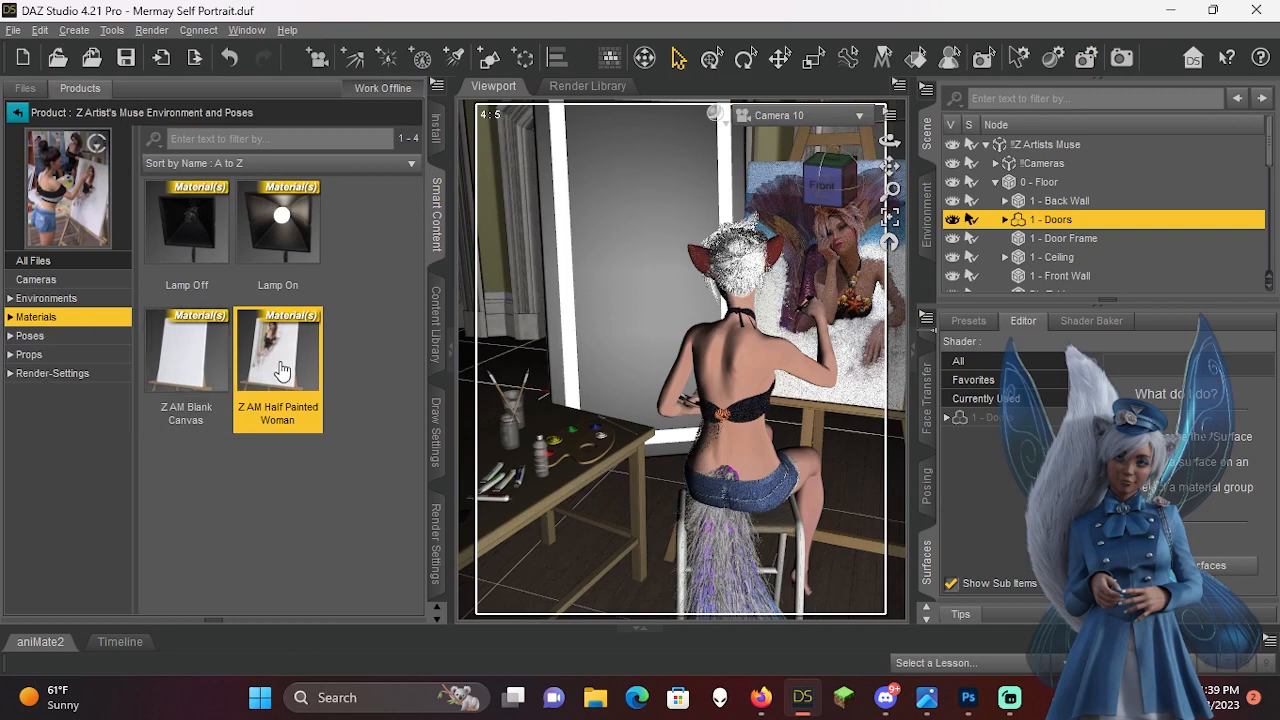
pyautogui.click(882, 270)
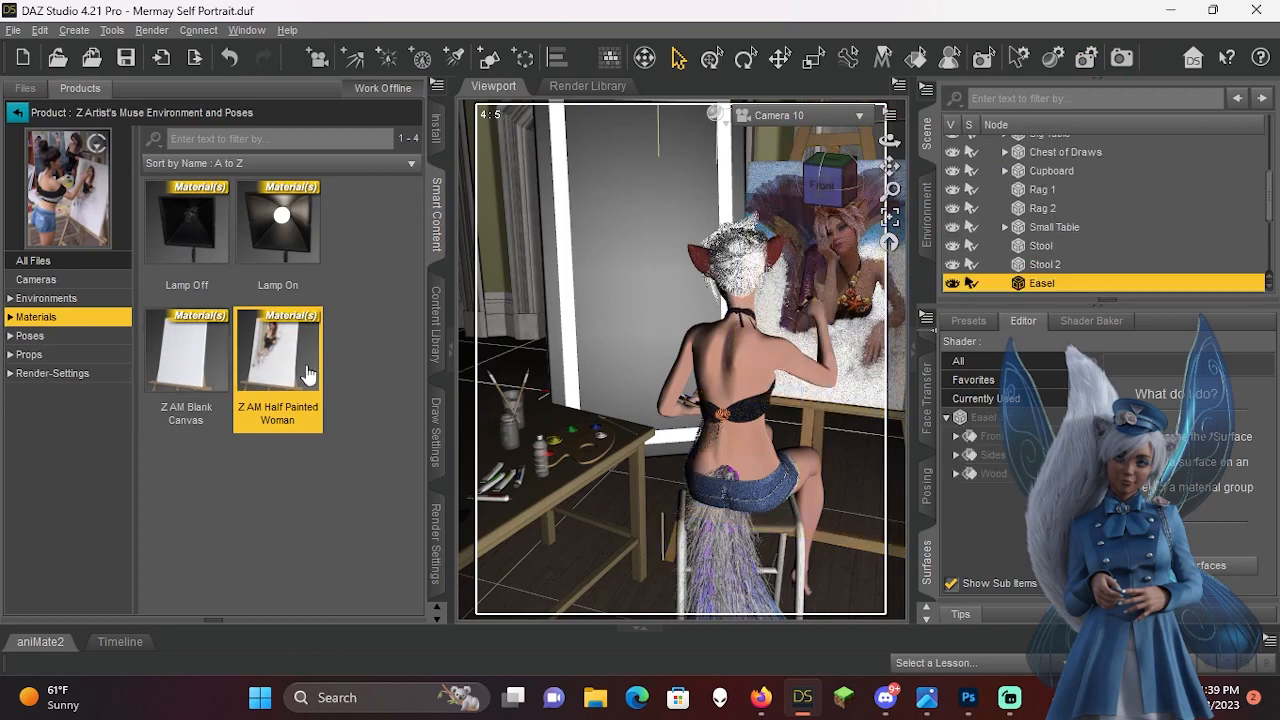
pyautogui.doubleClick(308, 374)
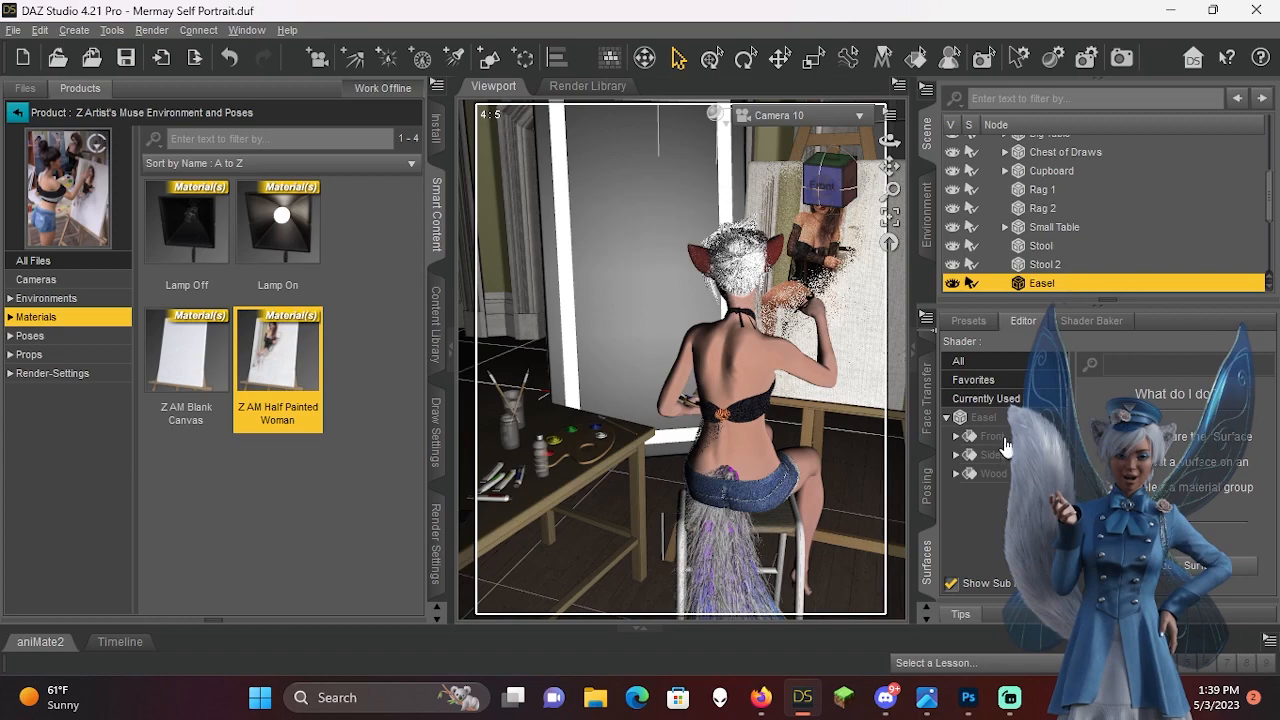
# Replace the Main Canvas.jpg image on the easel's Front surface with Main Canvas self portrait from the Z Artists Muse textures folder
pyautogui.click(1000, 437)
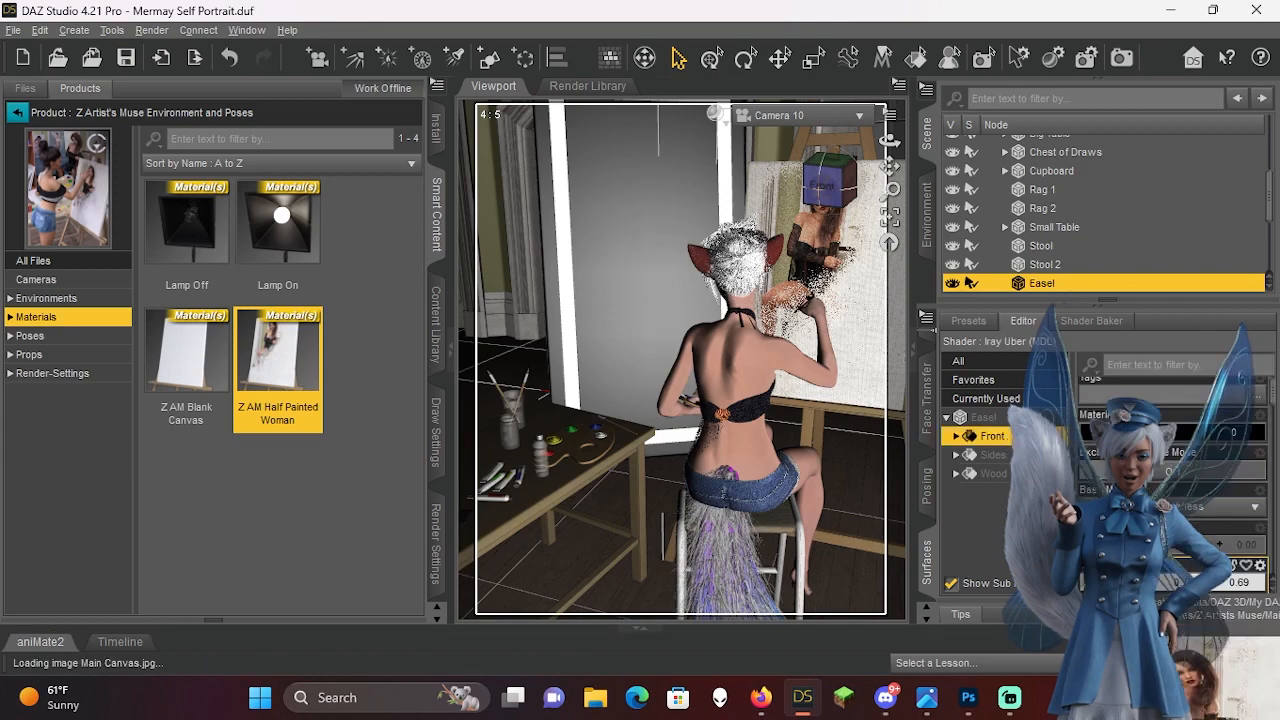
pyautogui.click(1093, 579)
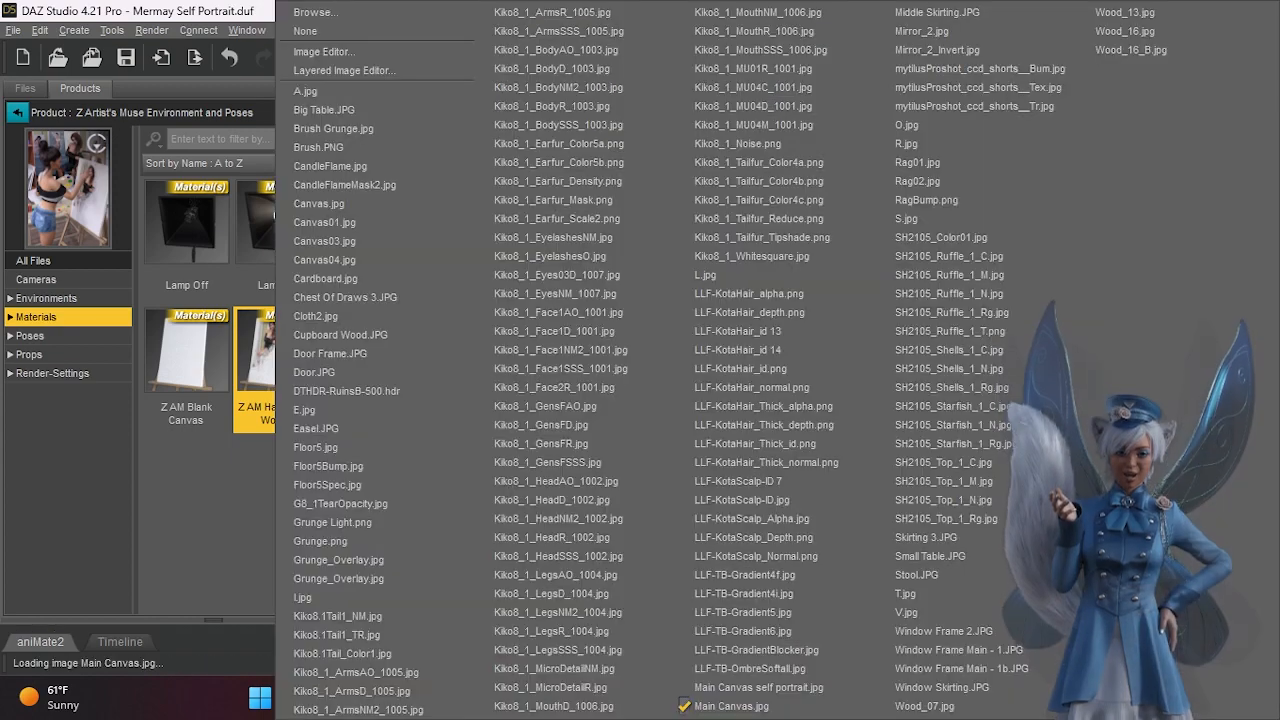
pyautogui.click(345, 19)
pyautogui.scroll(-4, 478, 237)
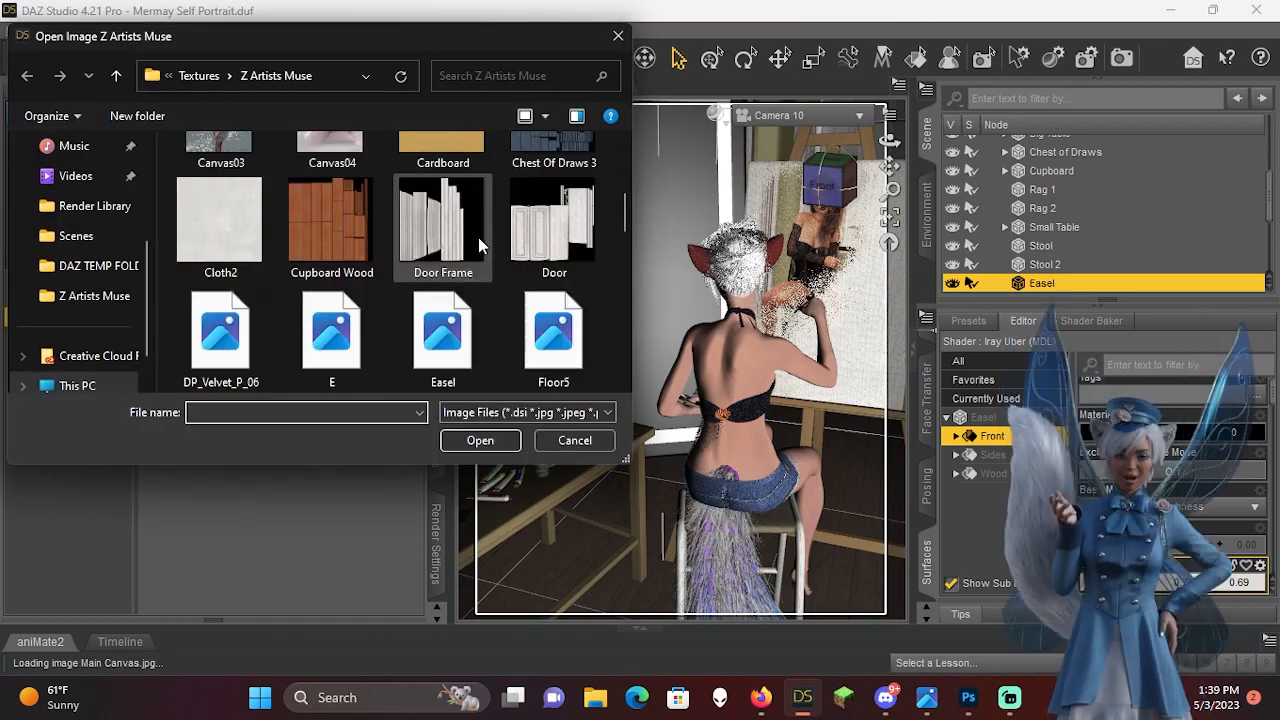
pyautogui.scroll(-5, 478, 237)
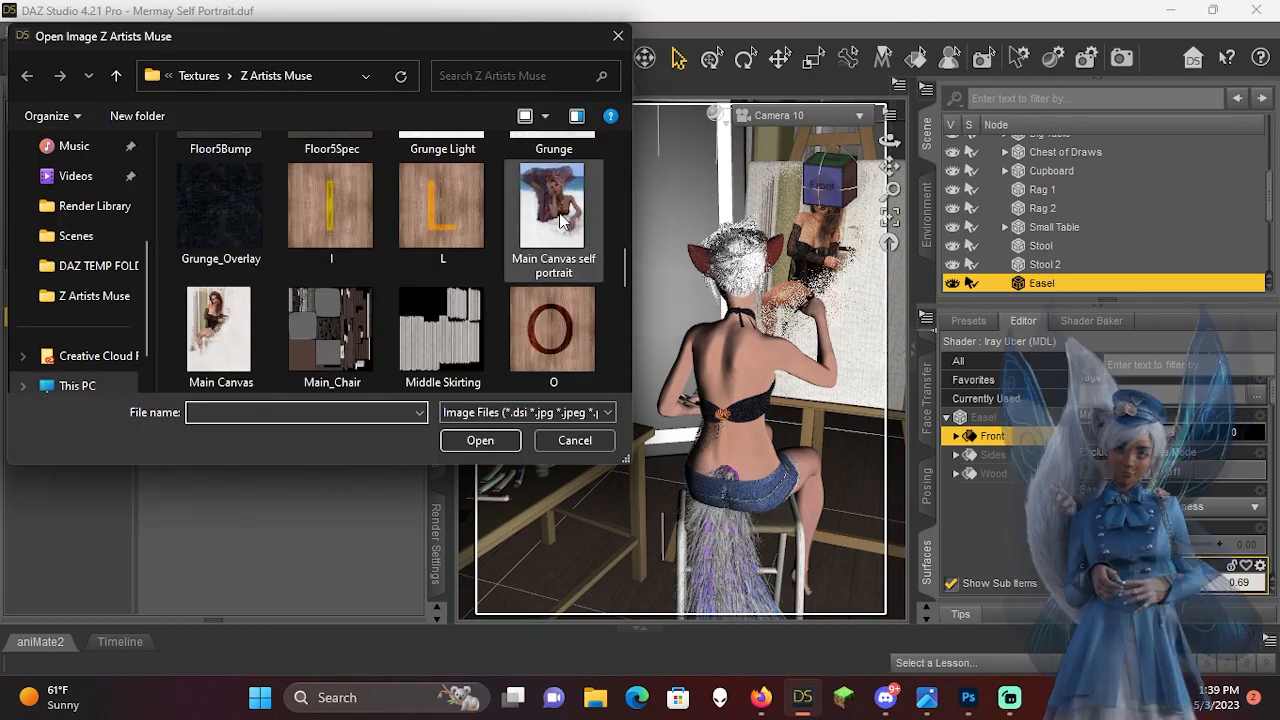
pyautogui.click(560, 222)
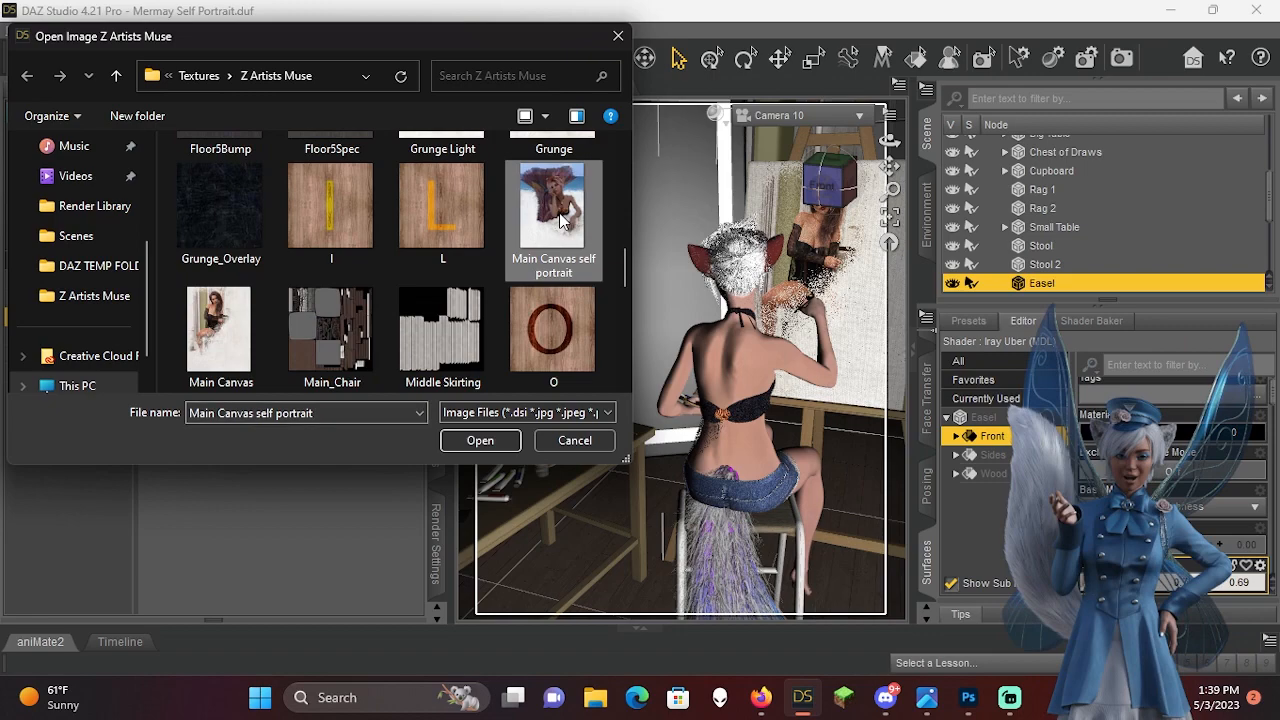
pyautogui.click(496, 441)
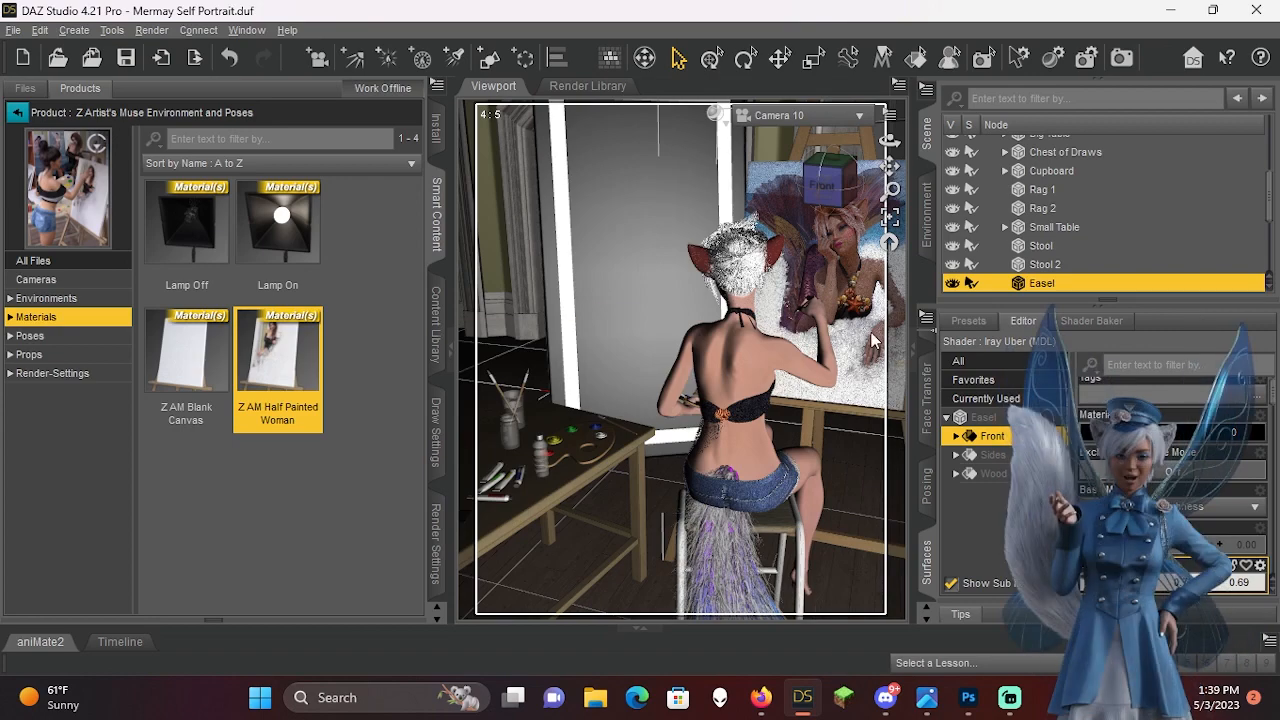
# Inspect the self-portrait on the easel from a shifted Camera 10 angle and through Camera 09, Camera 08 and Camera 01
pyautogui.moveTo(888, 143); pyautogui.dragTo(852, 205)
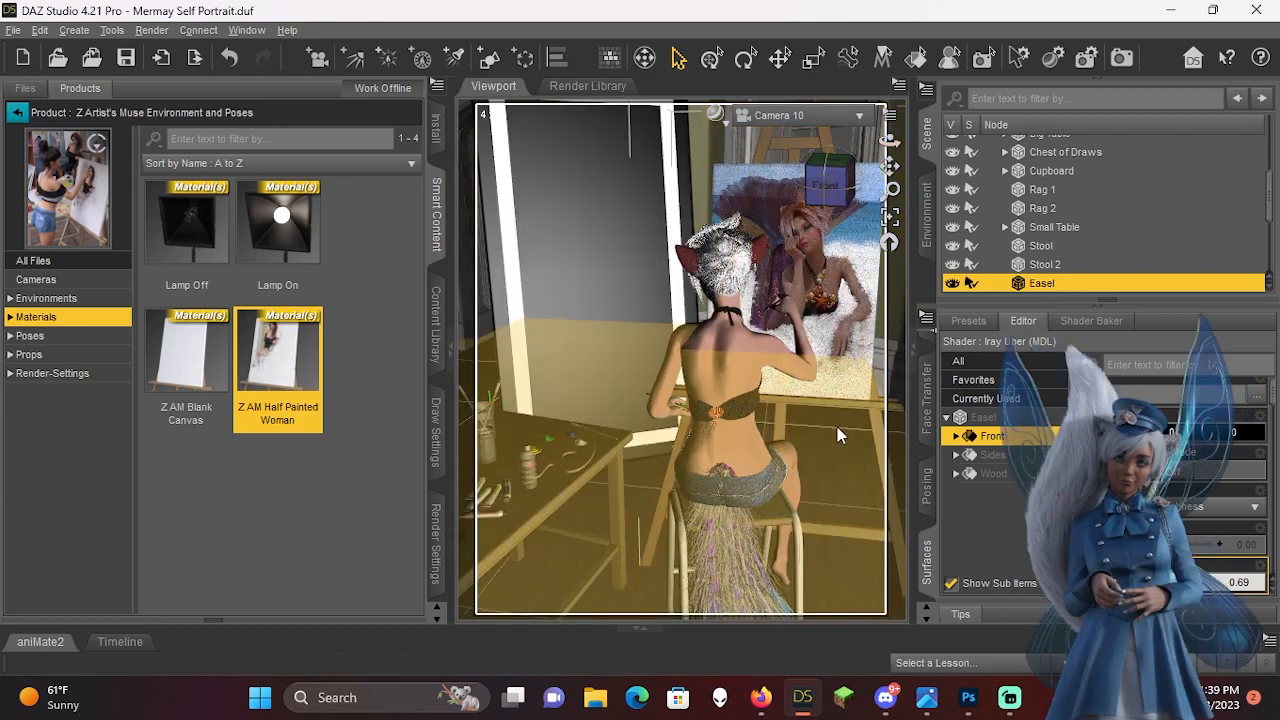
pyautogui.click(826, 119)
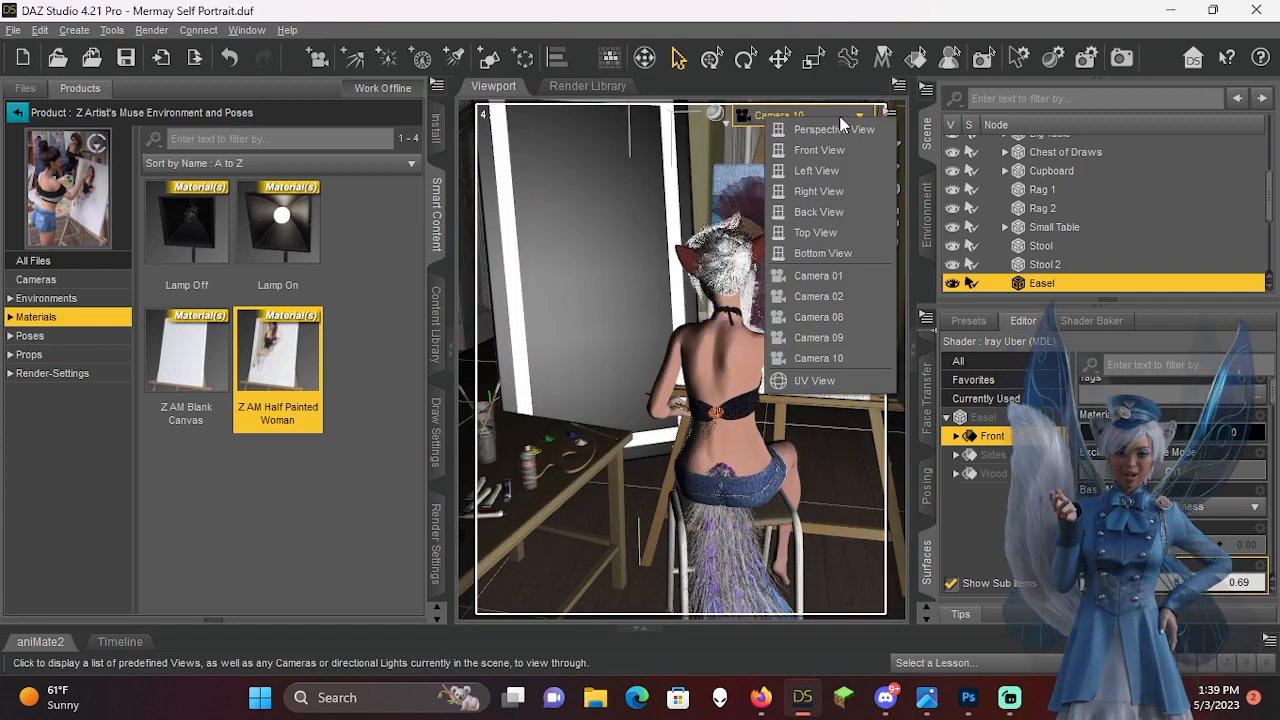
pyautogui.click(868, 338)
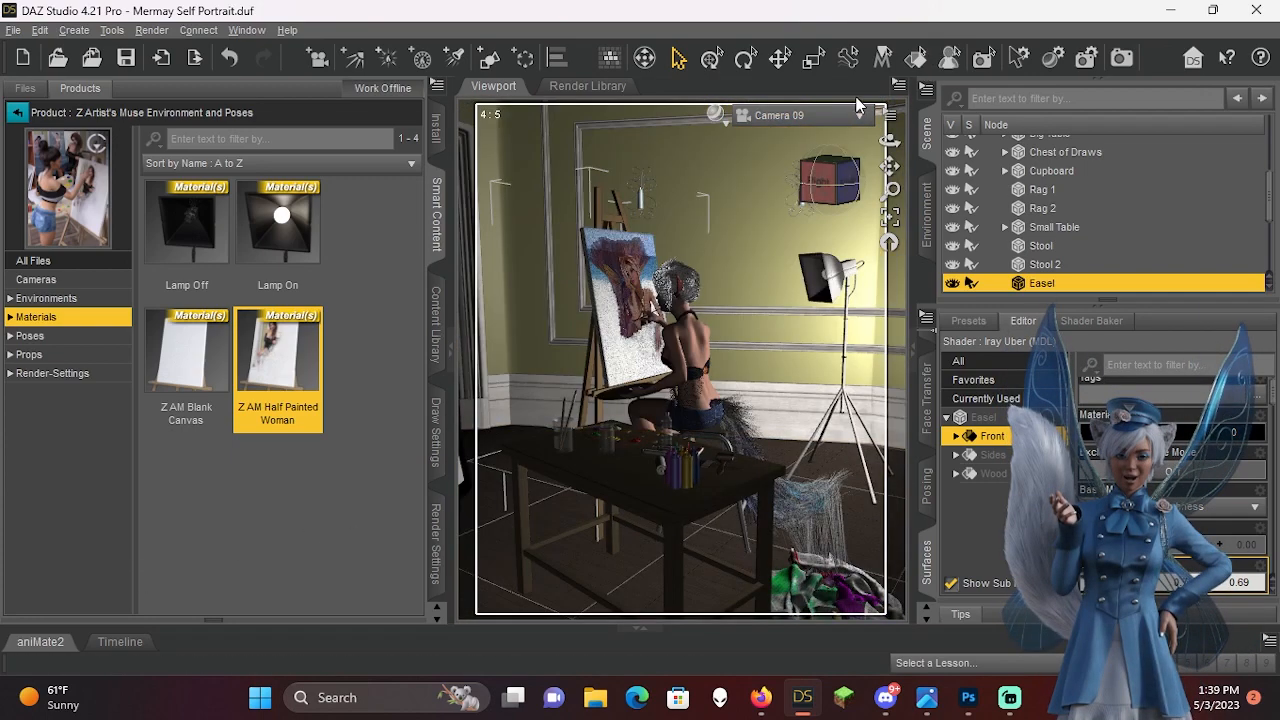
pyautogui.click(826, 115)
pyautogui.click(836, 313)
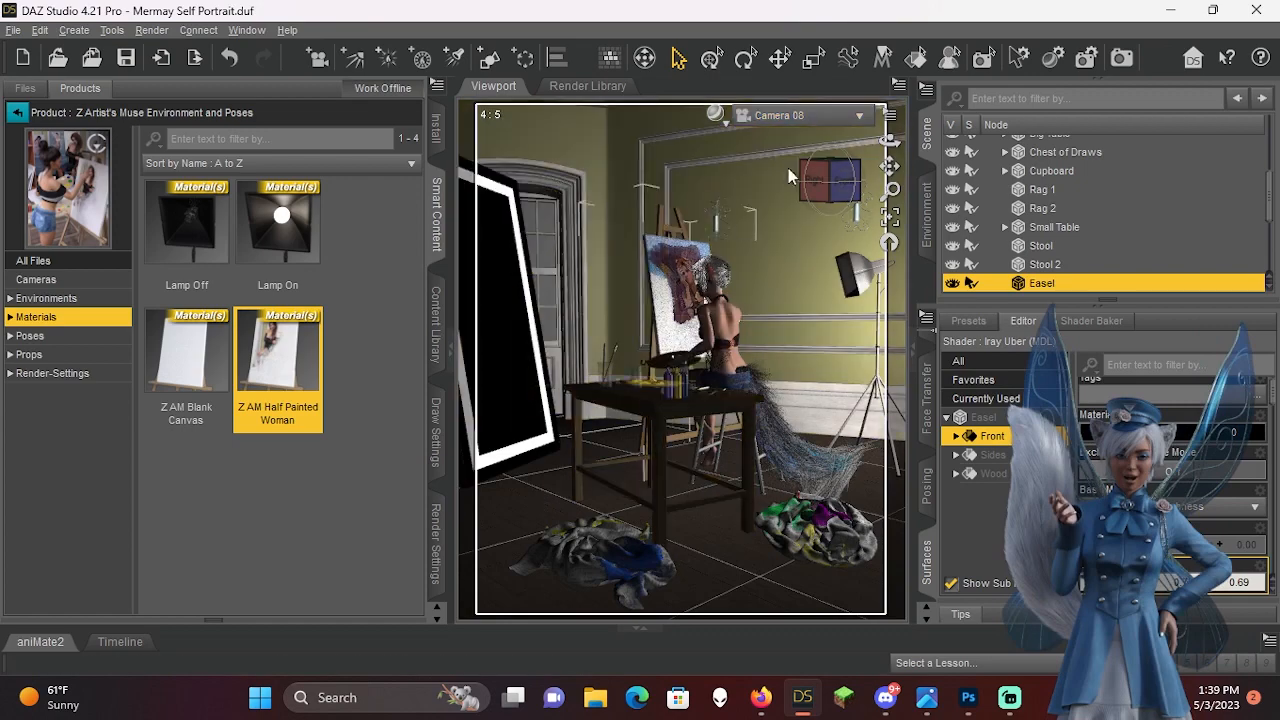
pyautogui.click(826, 115)
pyautogui.click(851, 276)
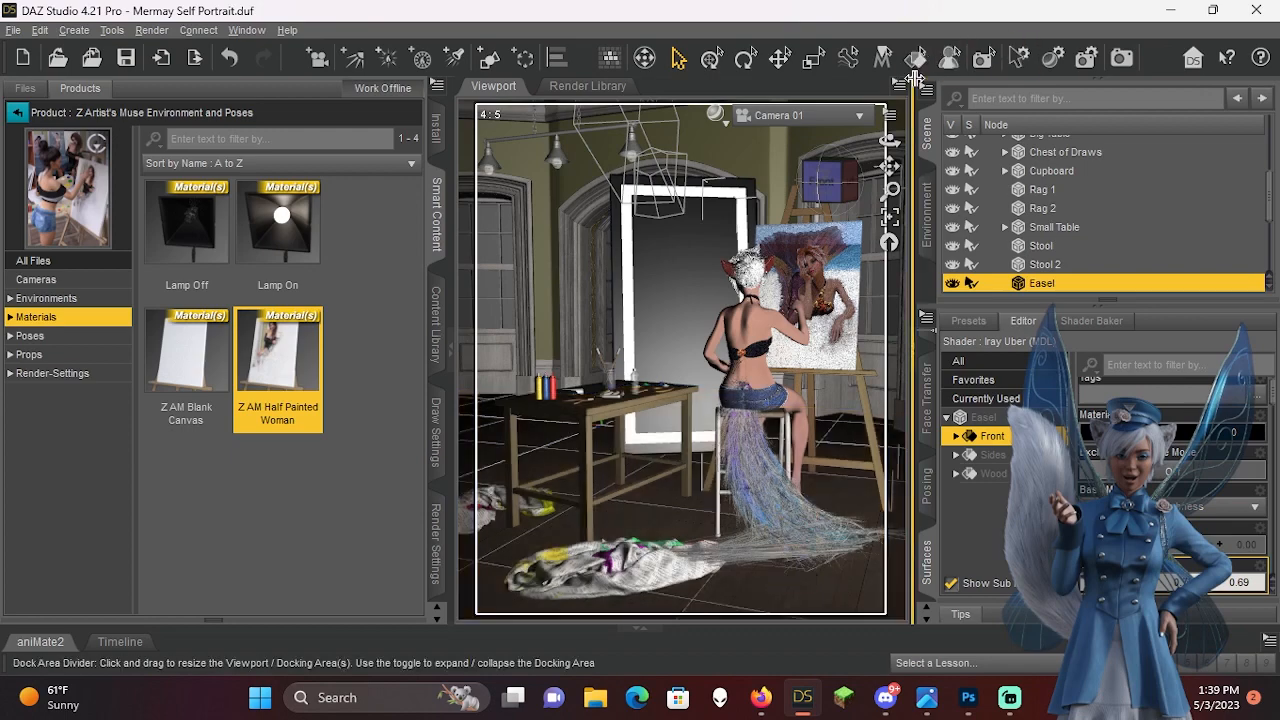
# Compare the studio scene's framing through Camera 01, Camera 02 and Camera 08
pyautogui.click(869, 133)
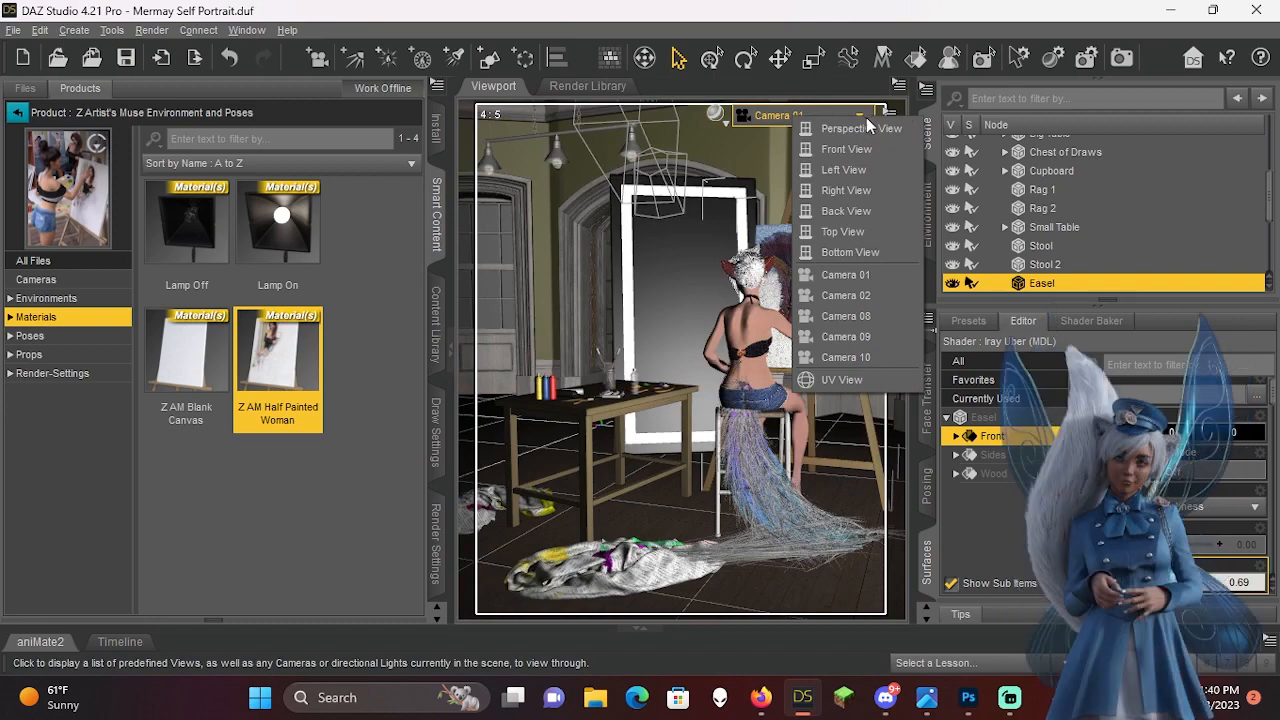
pyautogui.click(848, 278)
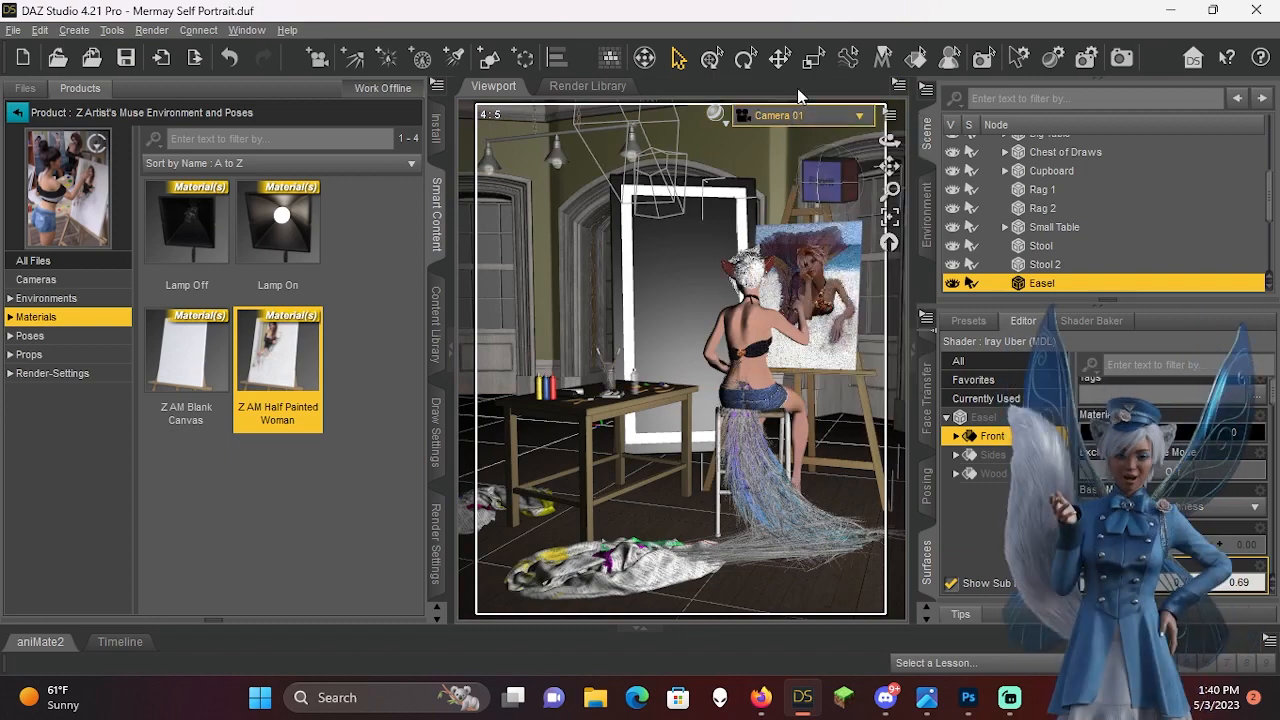
pyautogui.click(851, 115)
pyautogui.click(847, 297)
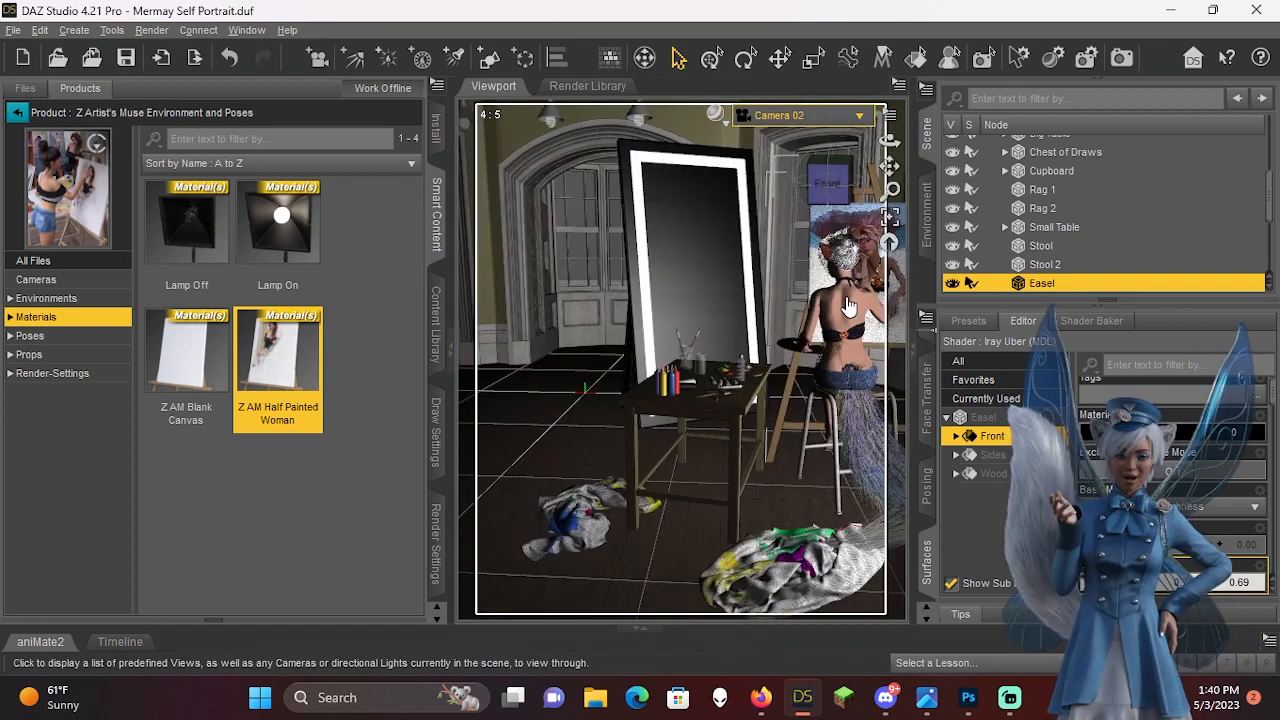
pyautogui.click(853, 116)
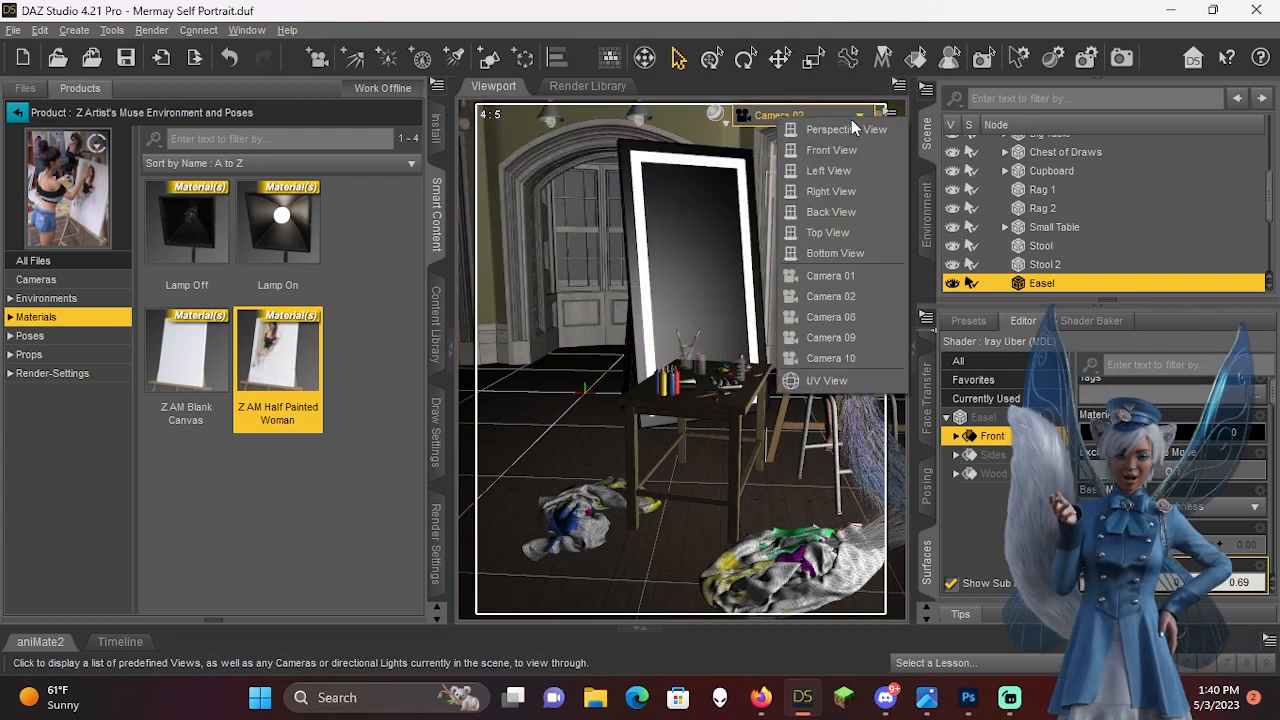
pyautogui.click(830, 317)
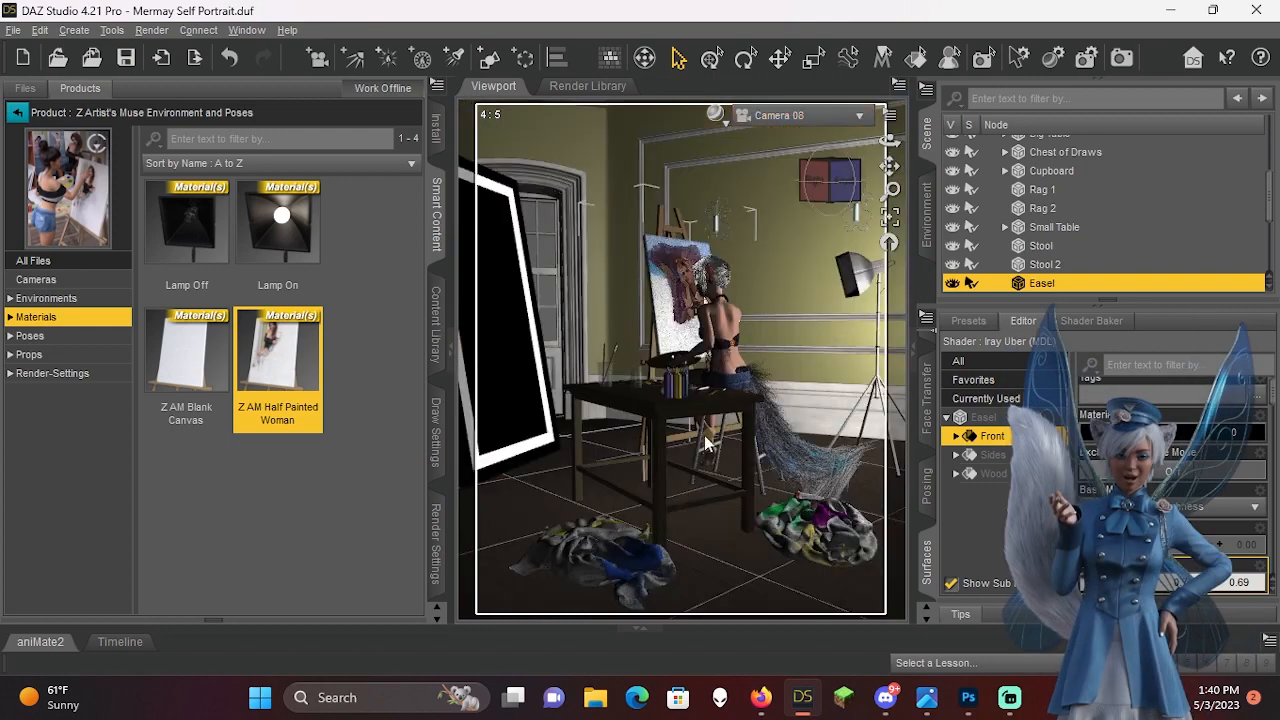